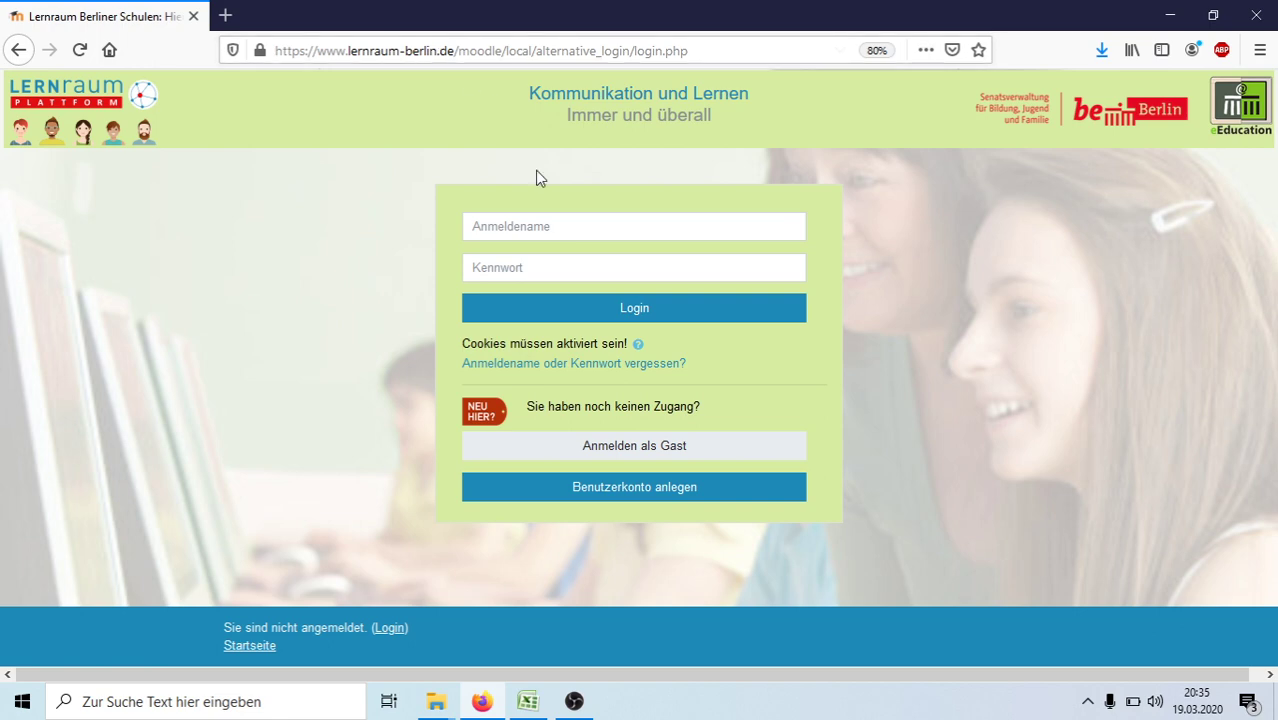
# Step: Log in to the learning platform with the account's user name and password
pyautogui.click(531, 229)
pyautogui.click(536, 266)
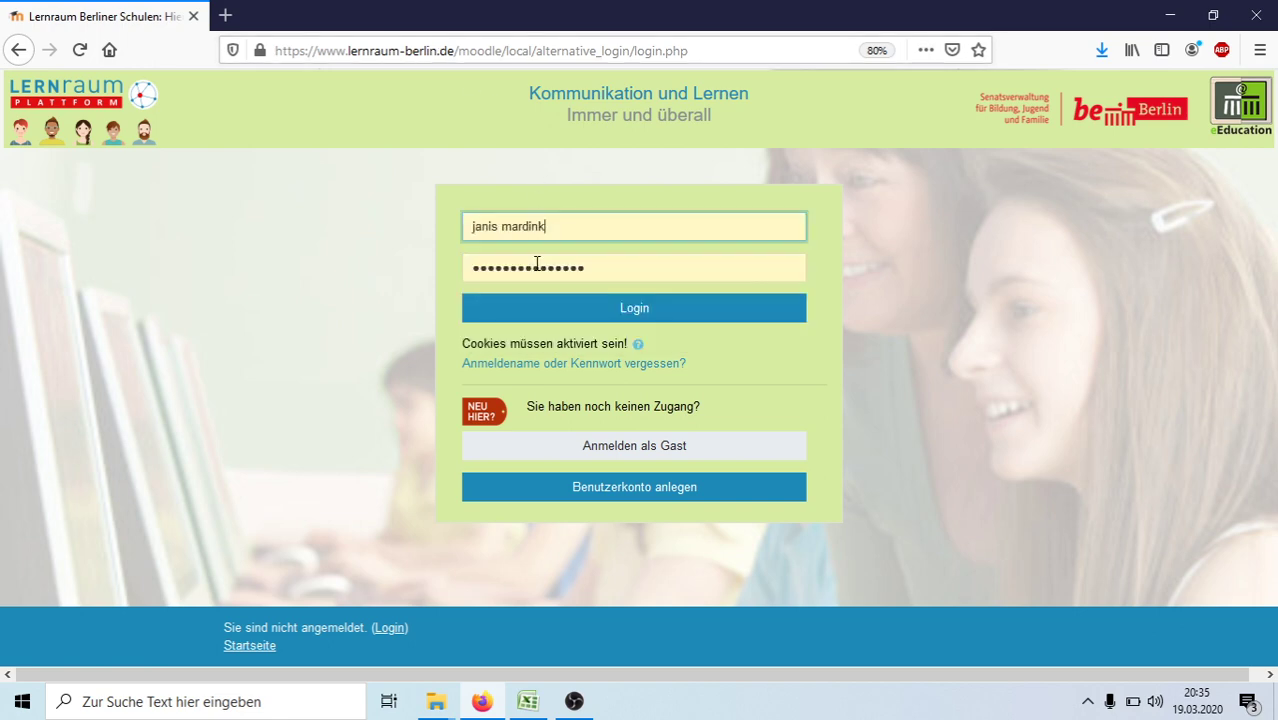
pyautogui.click(612, 314)
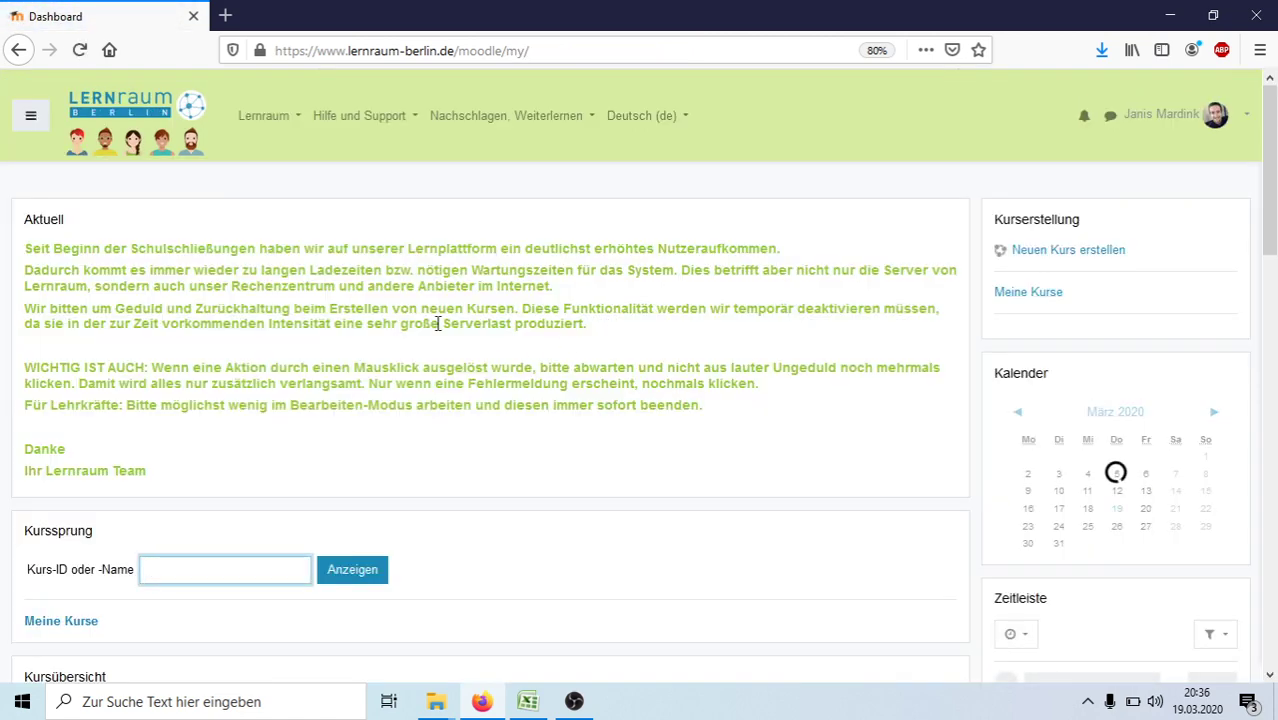
# Step: Open the course "12Y07 - Klasse 7a - RoRo Lernraum" from the course overview and turn editing on
pyautogui.scroll(-5, 437, 324)
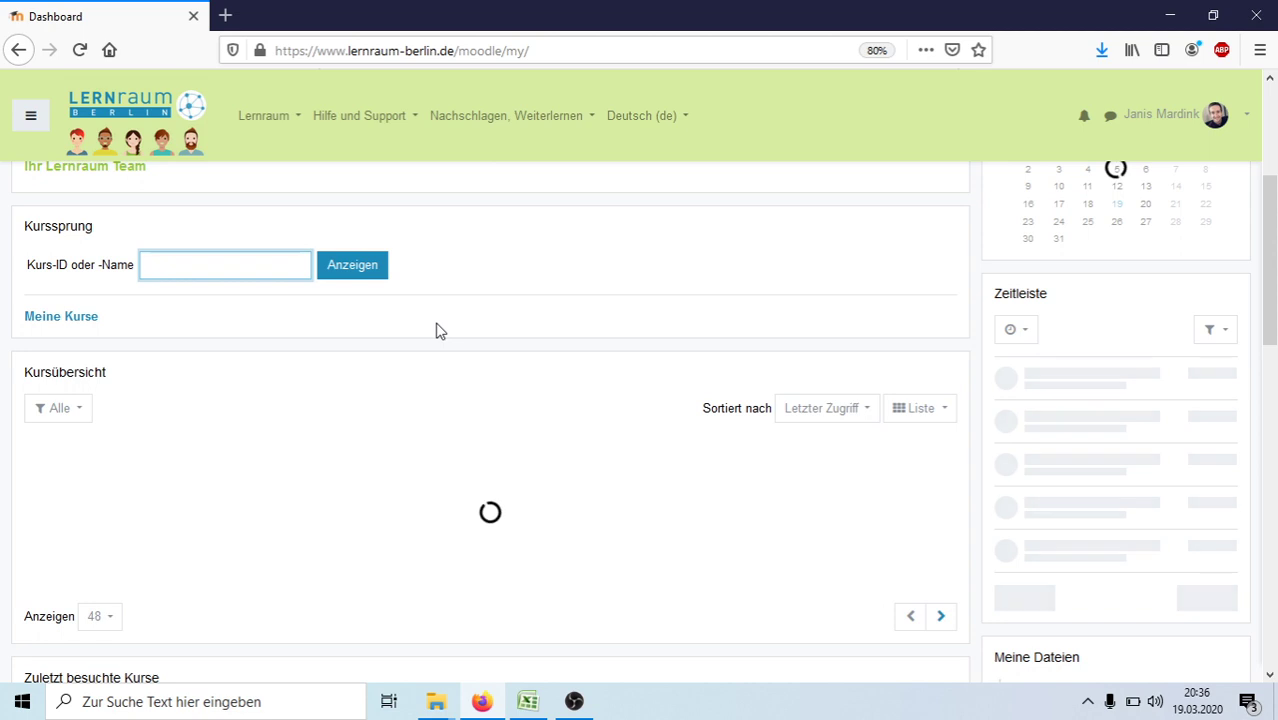
pyautogui.scroll(-1, 437, 330)
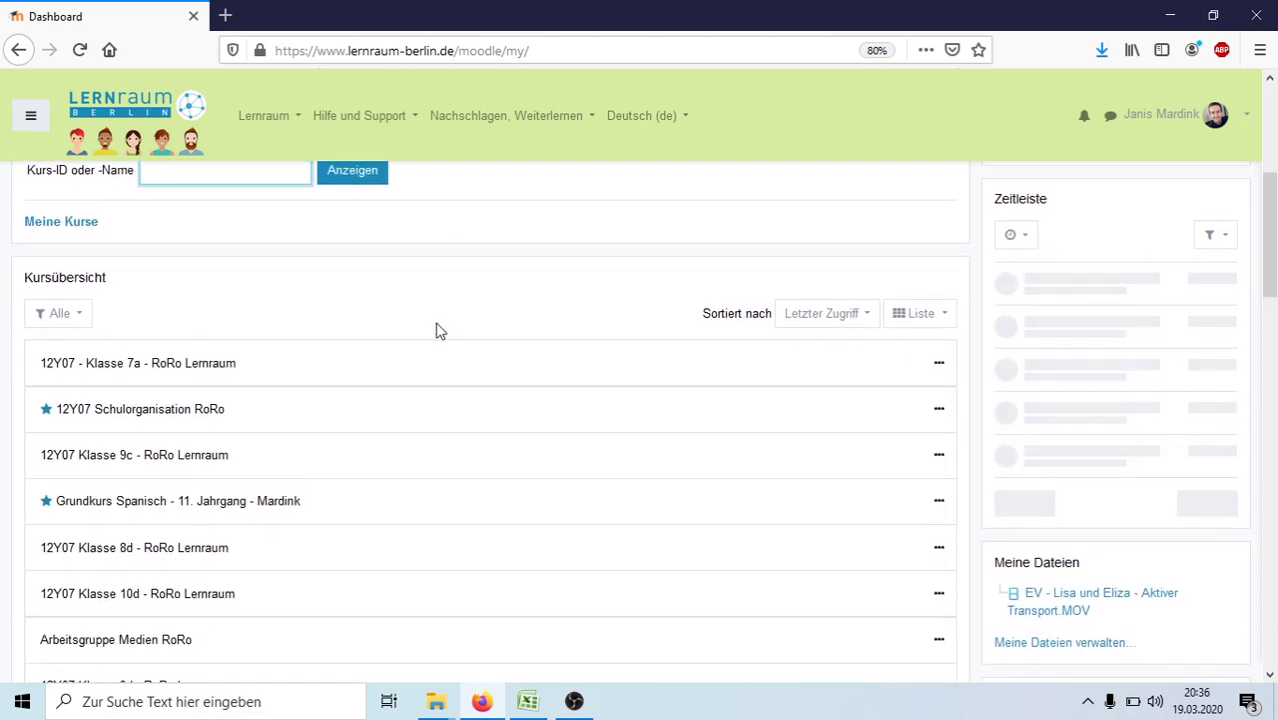
pyautogui.click(133, 371)
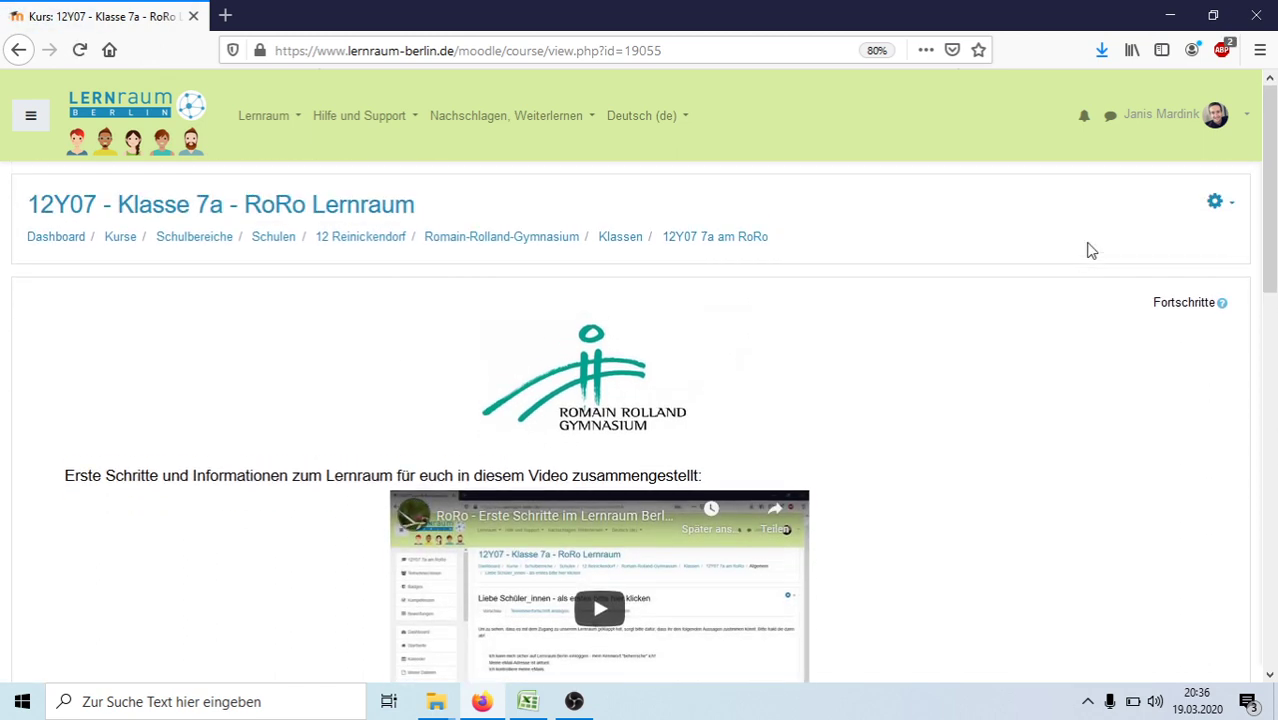
pyautogui.click(1217, 208)
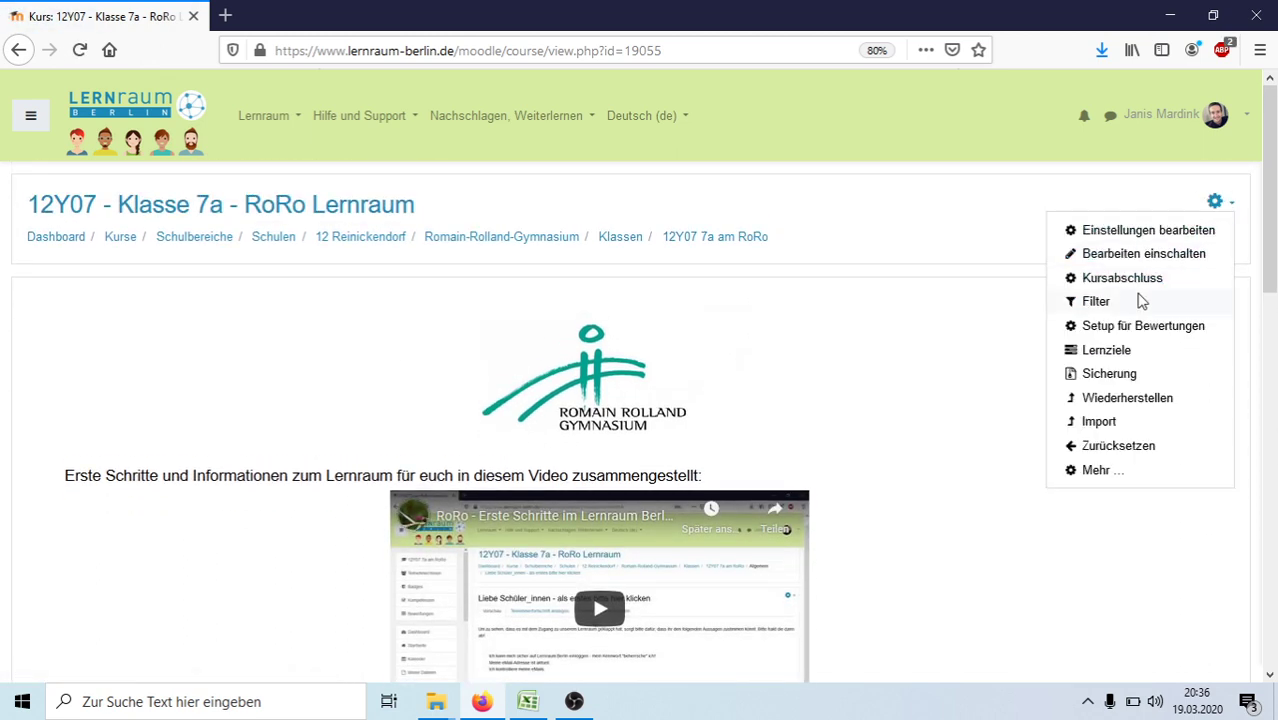
pyautogui.click(1146, 258)
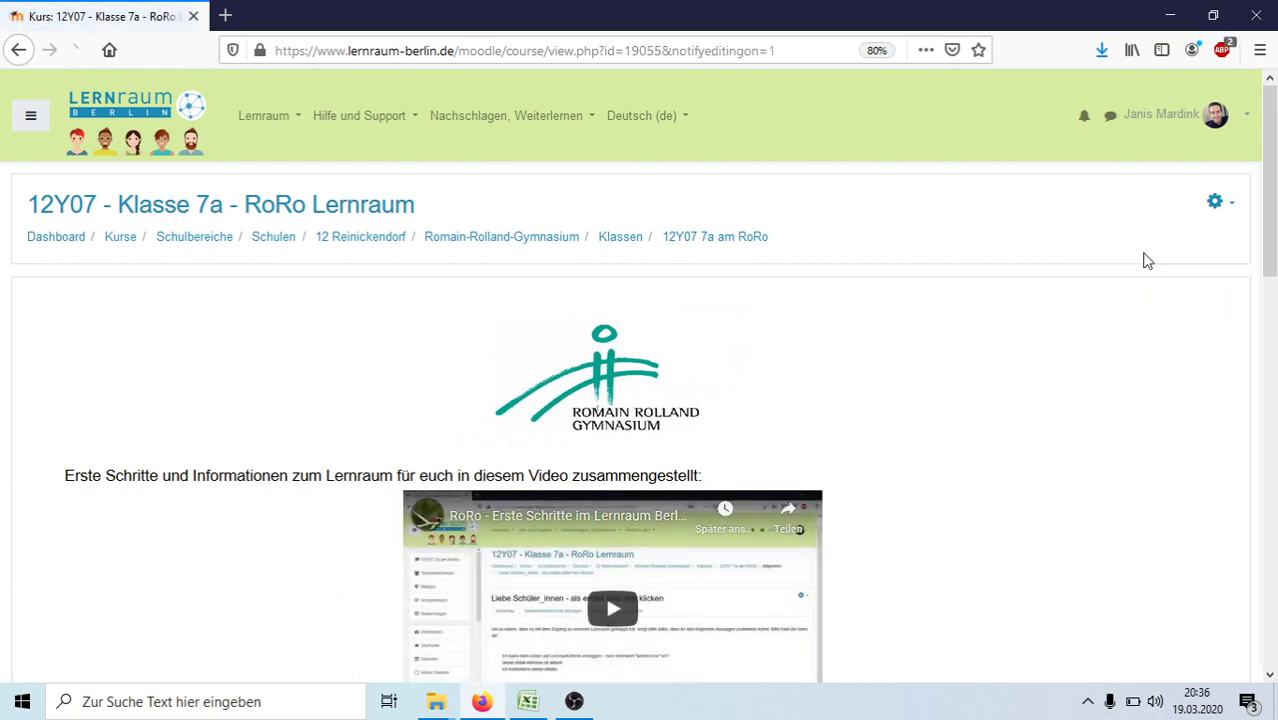
# Step: Add a new Aufgabe activity to the Wirtschaft section at the end of the course
pyautogui.moveTo(1274, 180); pyautogui.dragTo(1266, 520)
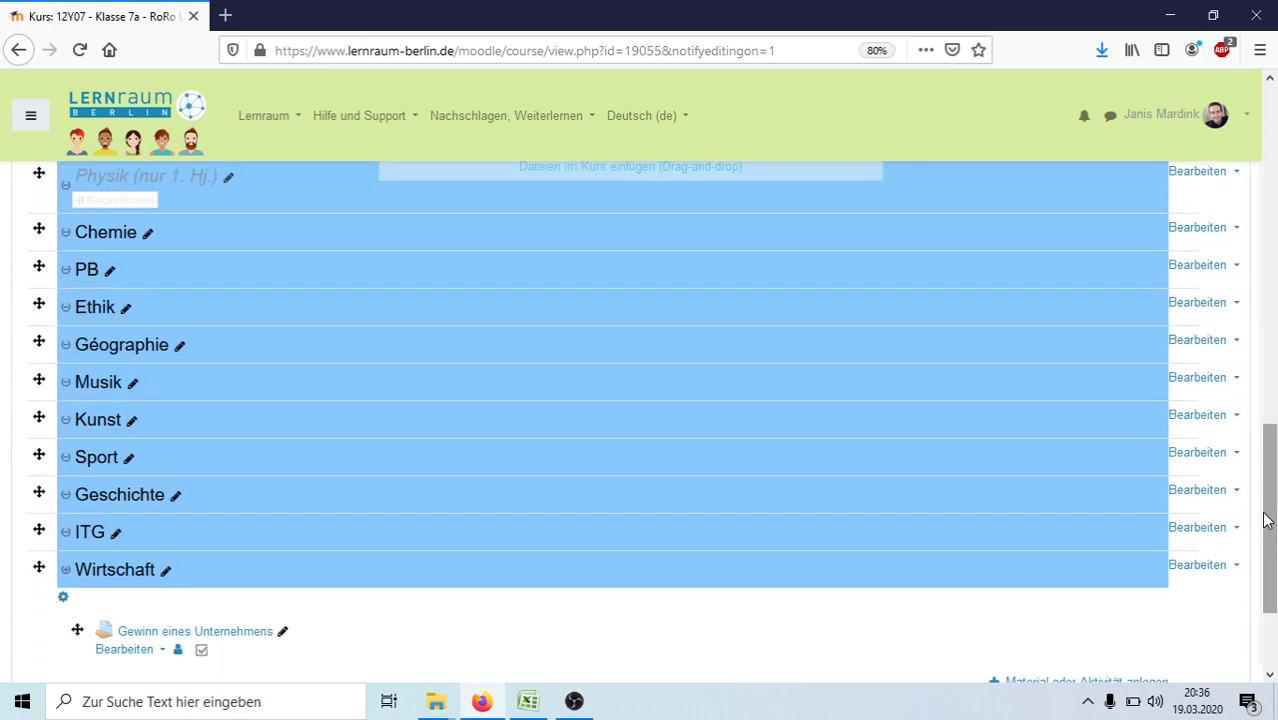
pyautogui.scroll(-1, 394, 590)
pyautogui.scroll(-2, 394, 590)
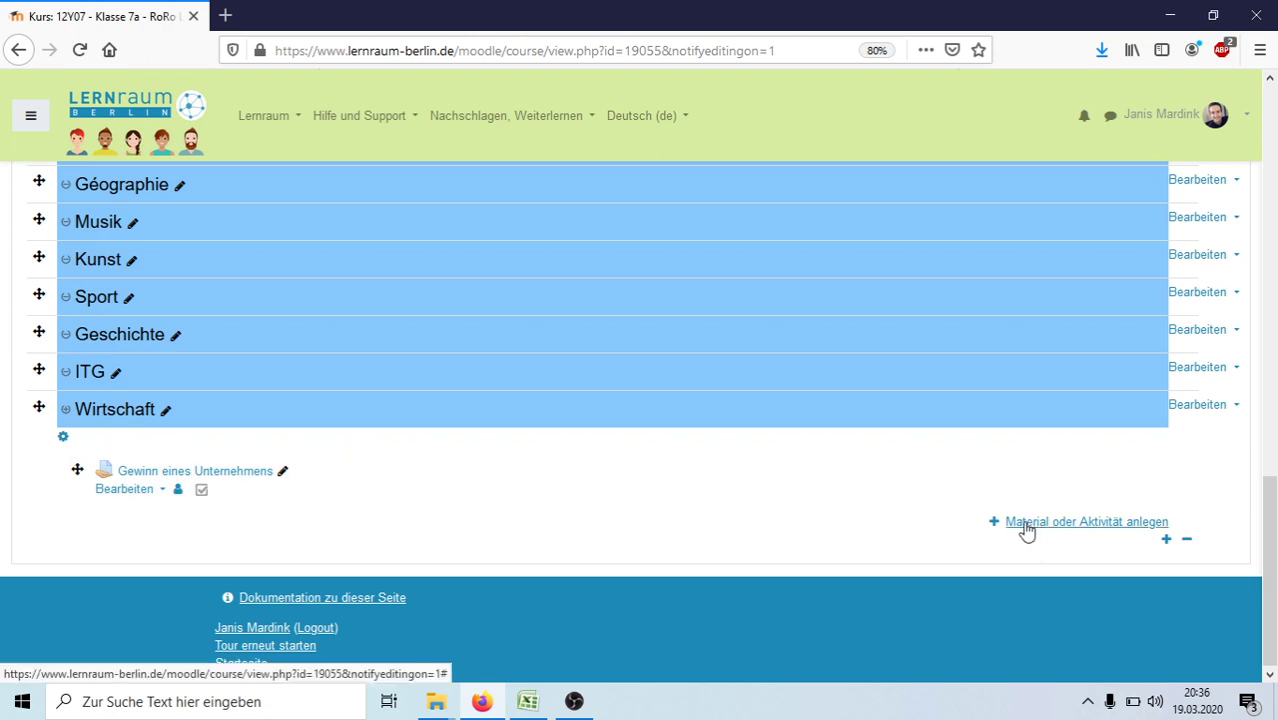
pyautogui.click(1094, 524)
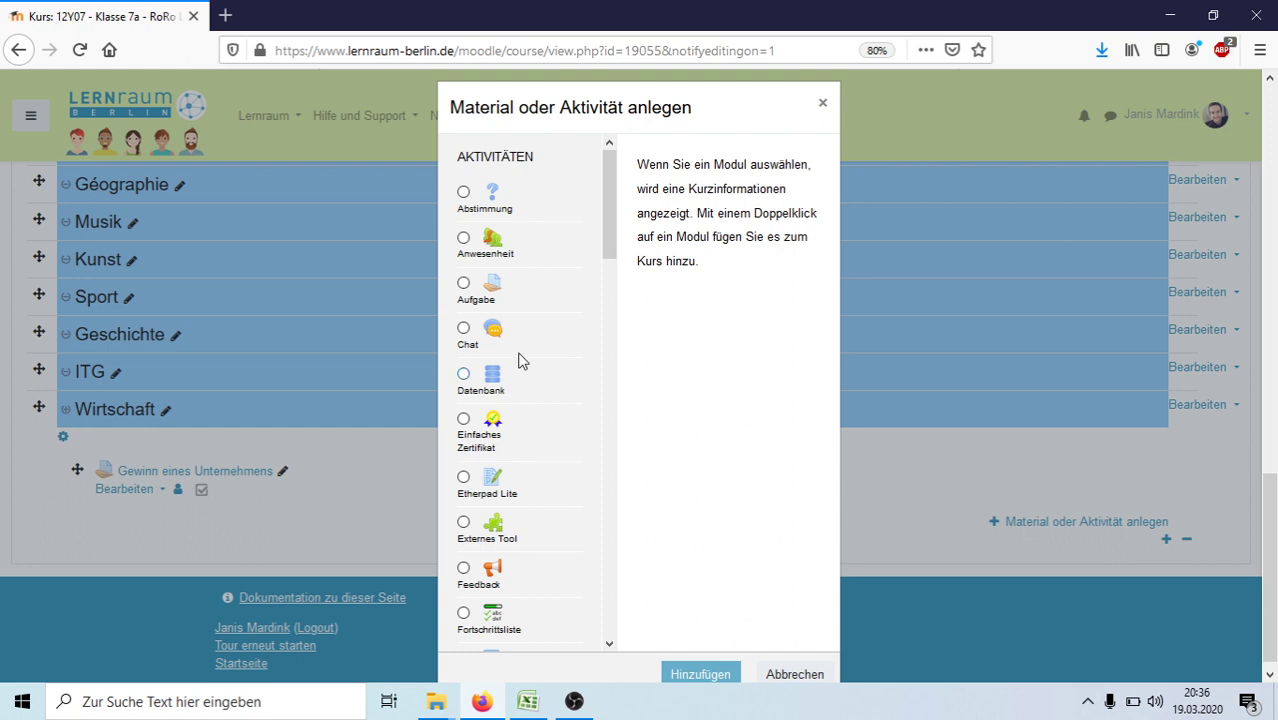
pyautogui.click(464, 285)
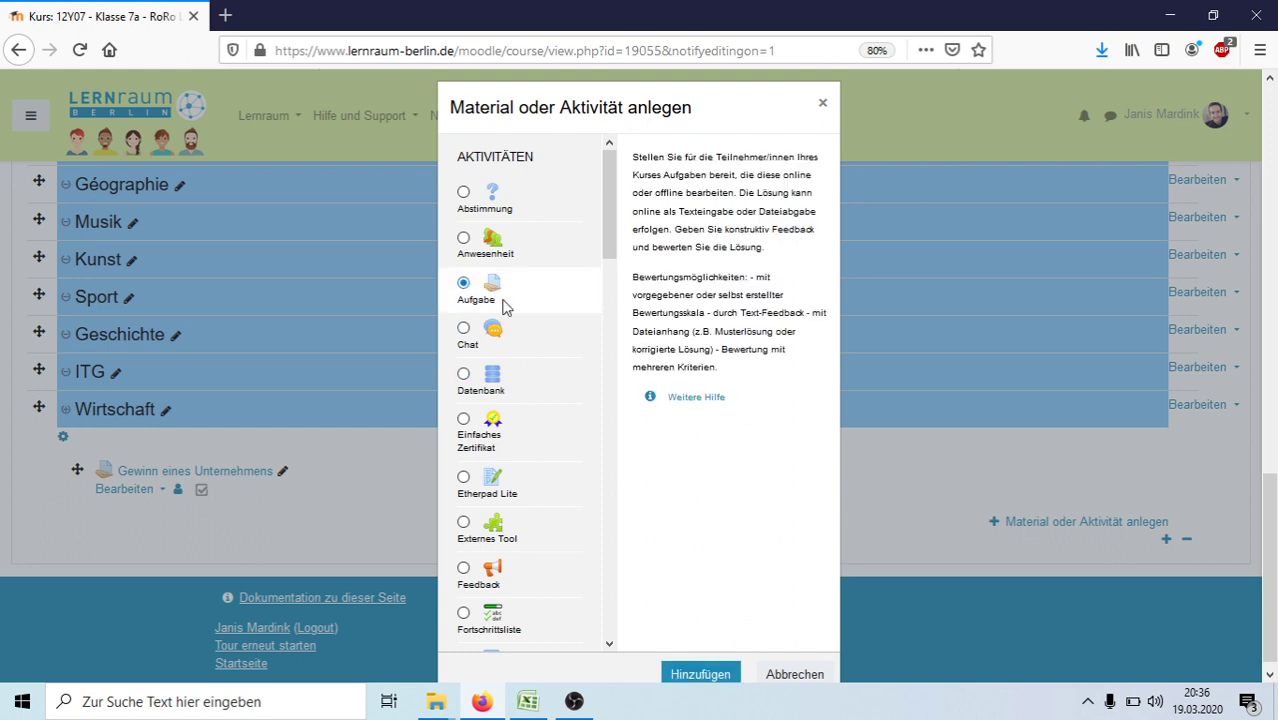
pyautogui.click(705, 674)
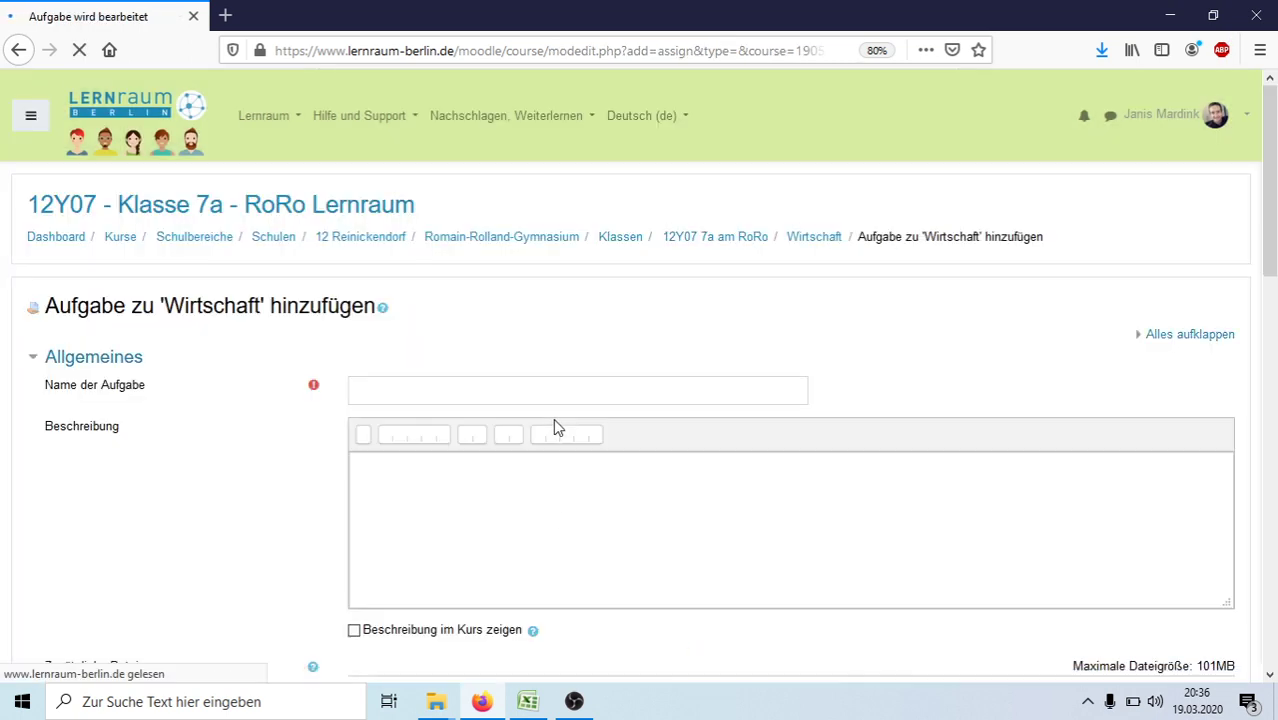
# Step: Name the assignment "Produktpreise" and enter the description "Begründe, warum Produkte teurer werden können."
pyautogui.click(565, 394)
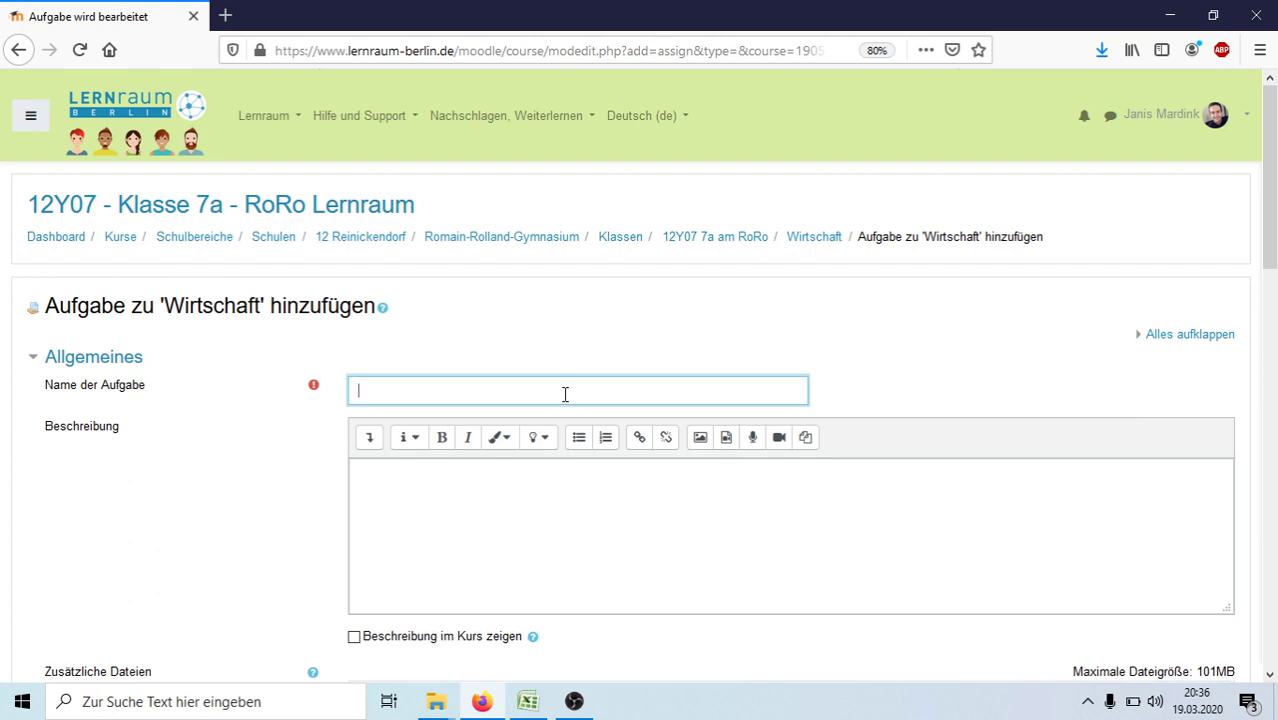
pyautogui.write('Produktpreise')
pyautogui.click(488, 540)
pyautogui.scroll(-1, 489, 541)
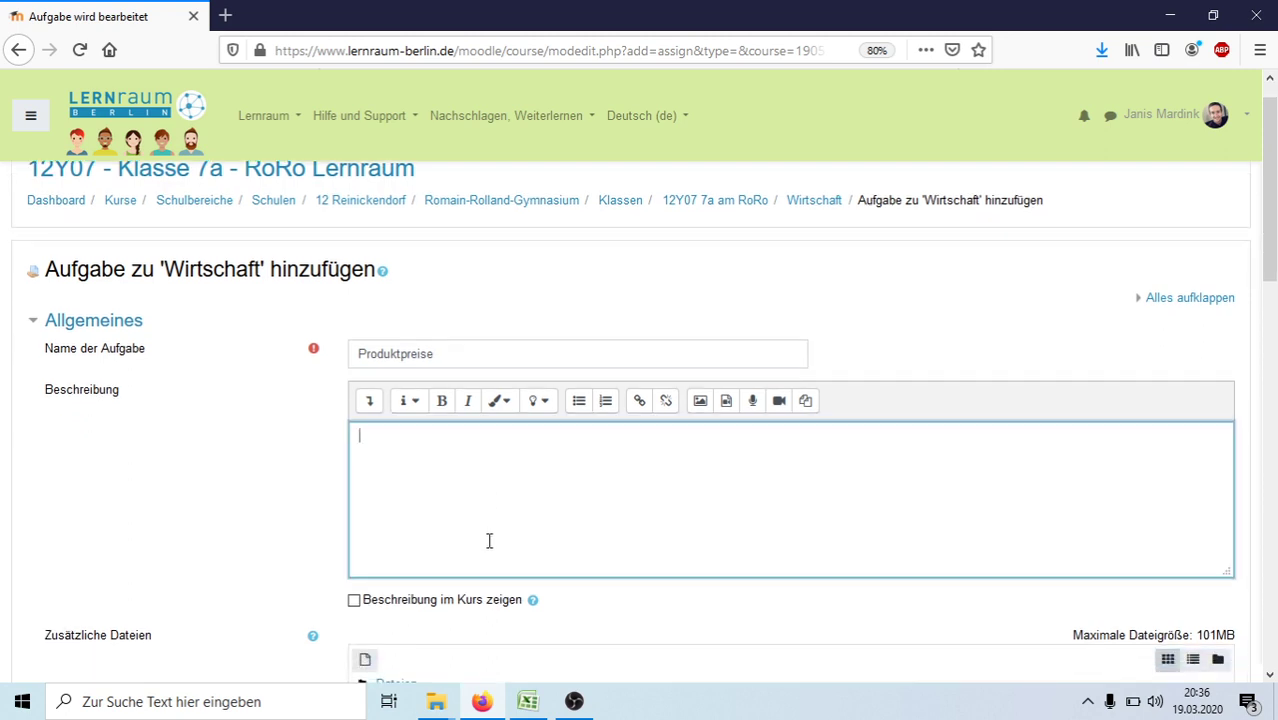
pyautogui.write('Begründe')
pyautogui.press('BackSpace')
pyautogui.press('BackSpace')
pyautogui.press('BackSpace')
pyautogui.write('ünde, warum Produkte ')
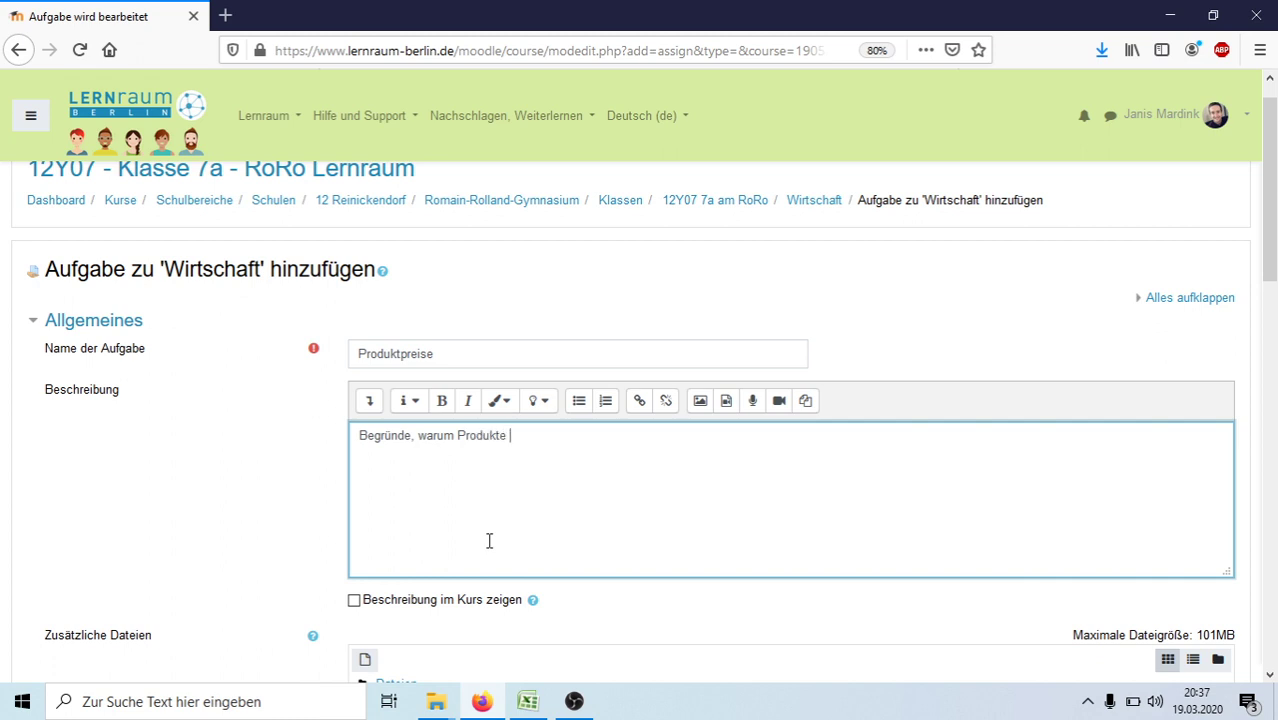
pyautogui.write('teurer werden können.')
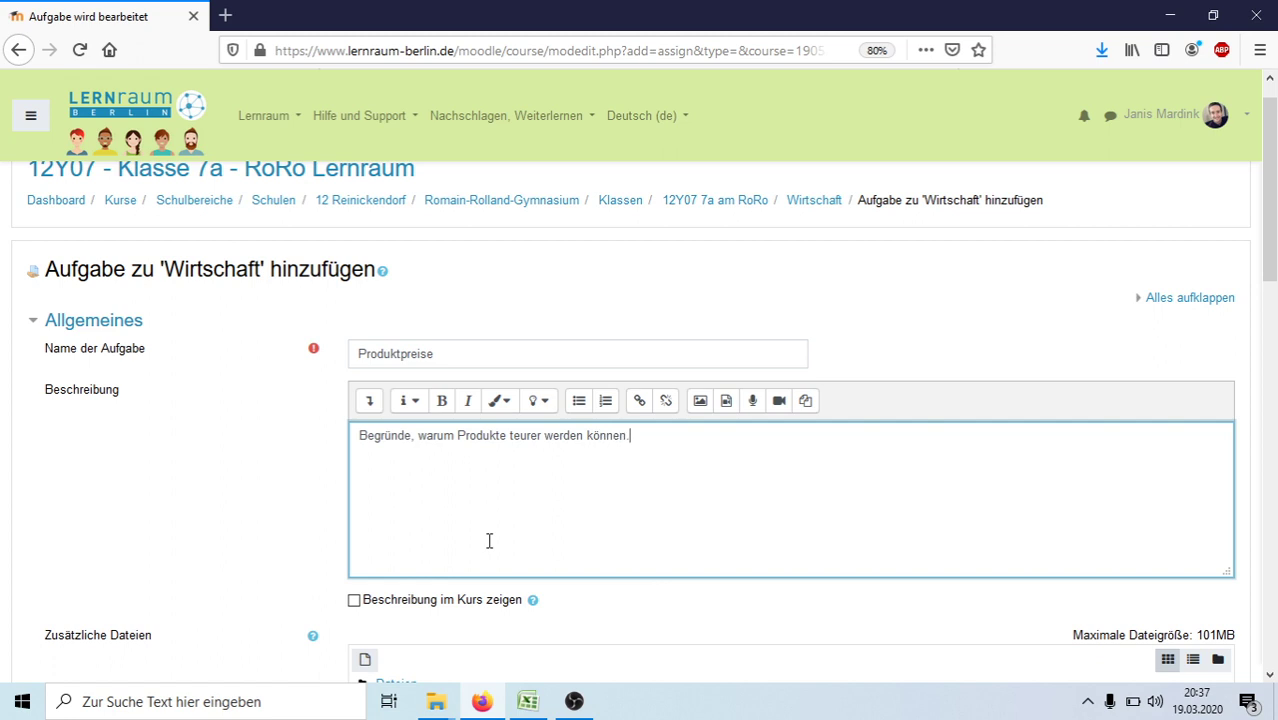
# Step: Expand the description editor's formatting options to show the full set of tools
pyautogui.scroll(-1, 271, 517)
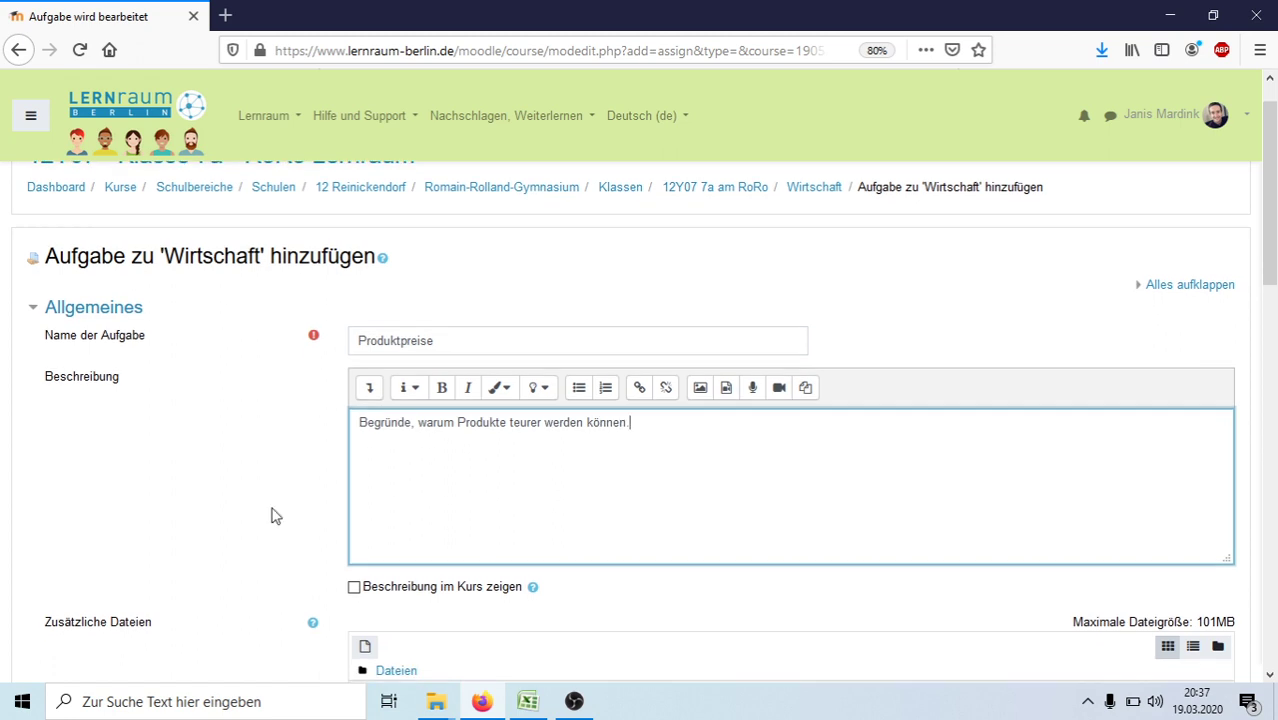
pyautogui.scroll(-1, 250, 504)
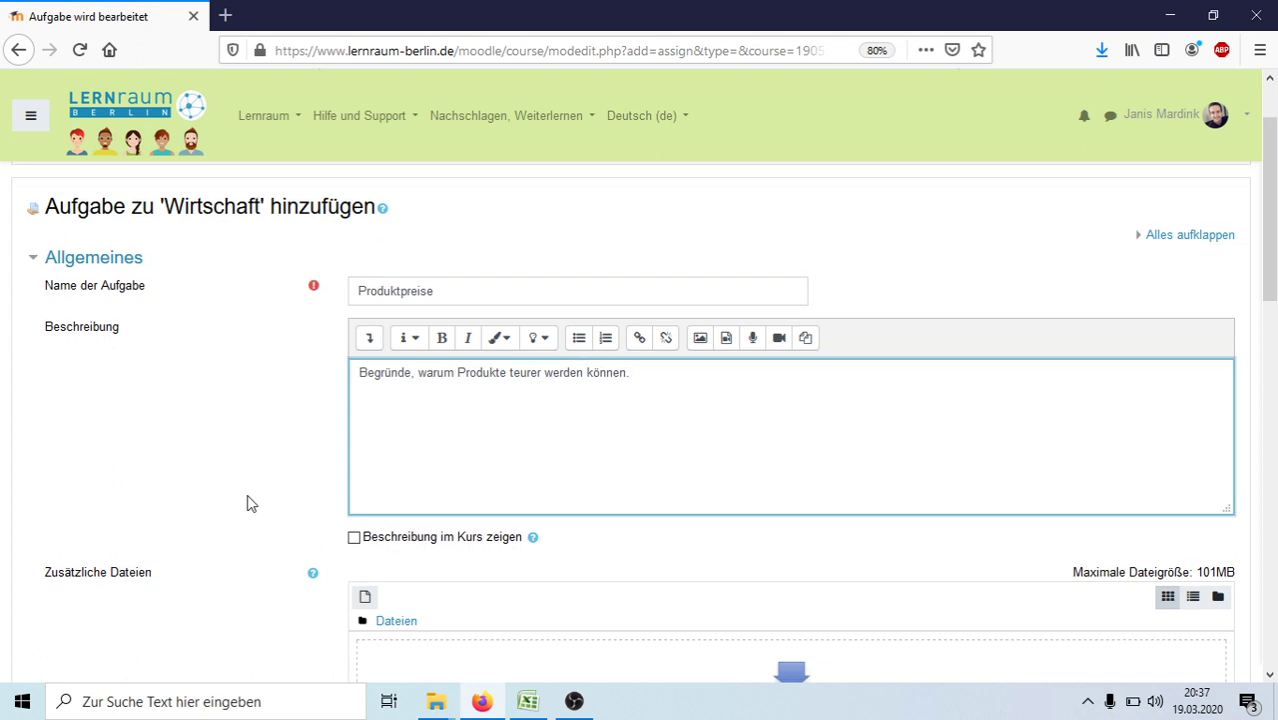
pyautogui.scroll(-1, 250, 504)
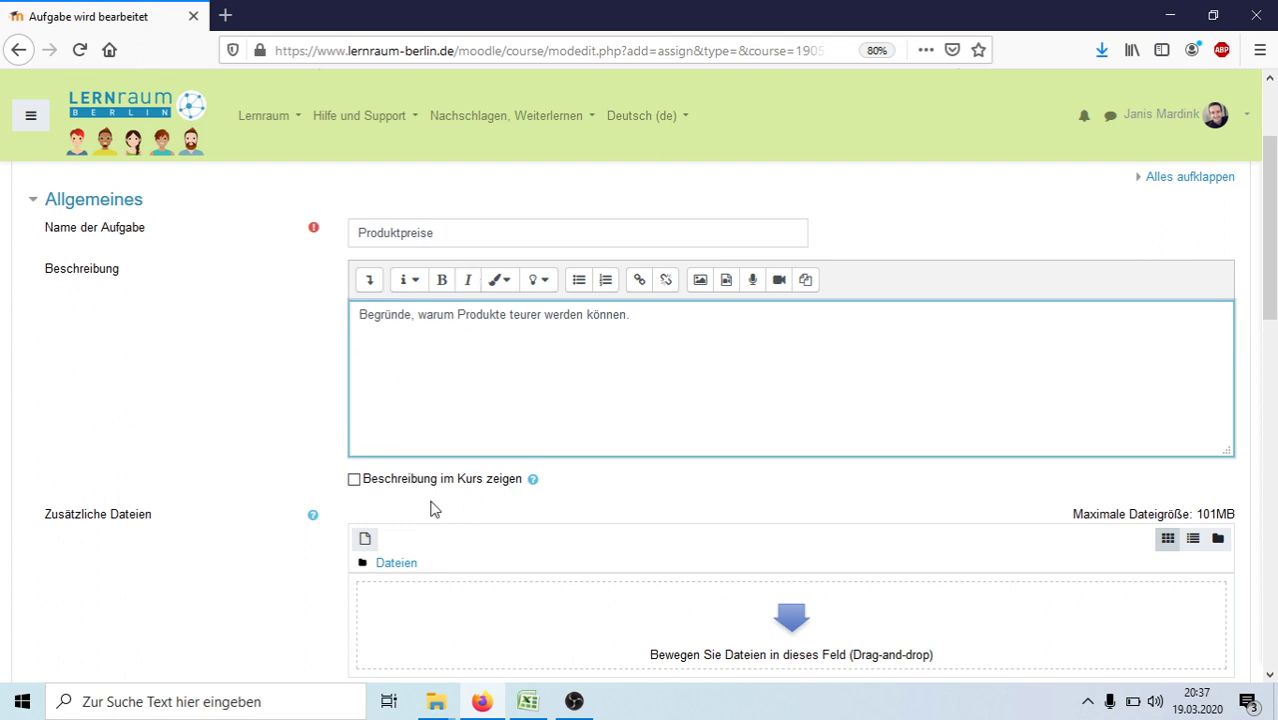
pyautogui.click(369, 281)
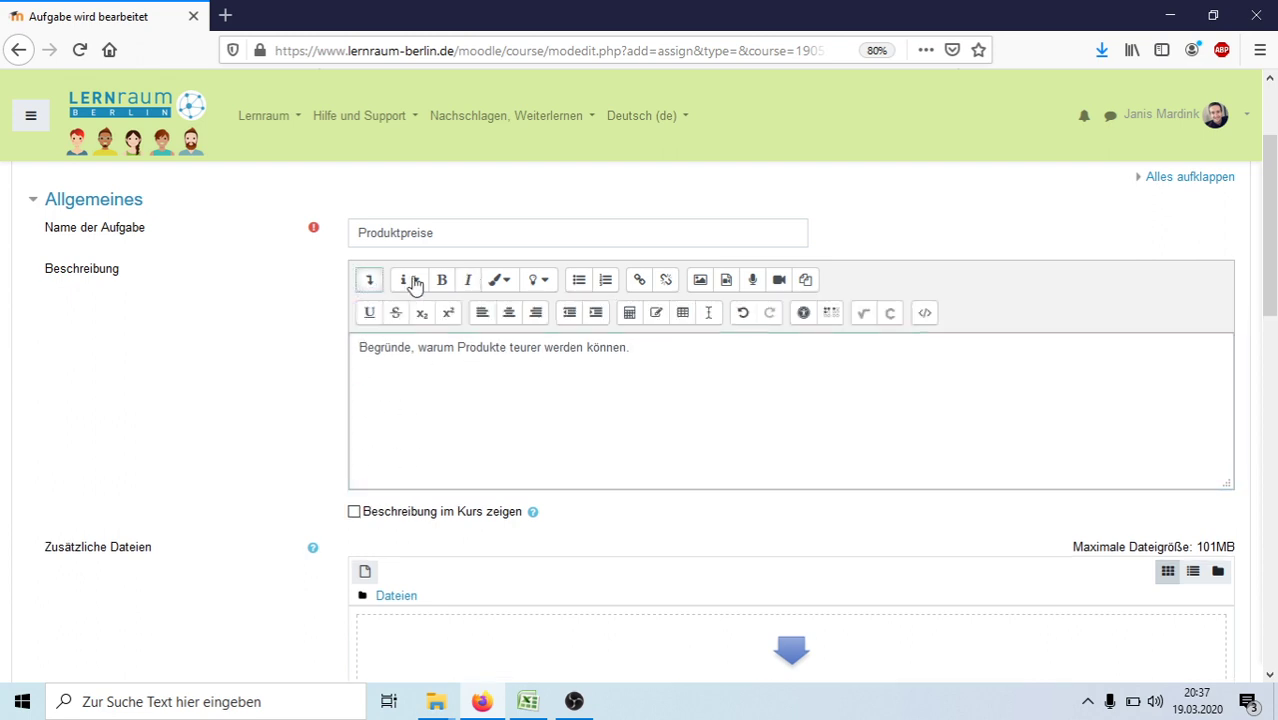
# Step: Examine the assignment's additional files area and the date settings under Verfügbarkeit
pyautogui.scroll(-2, 504, 481)
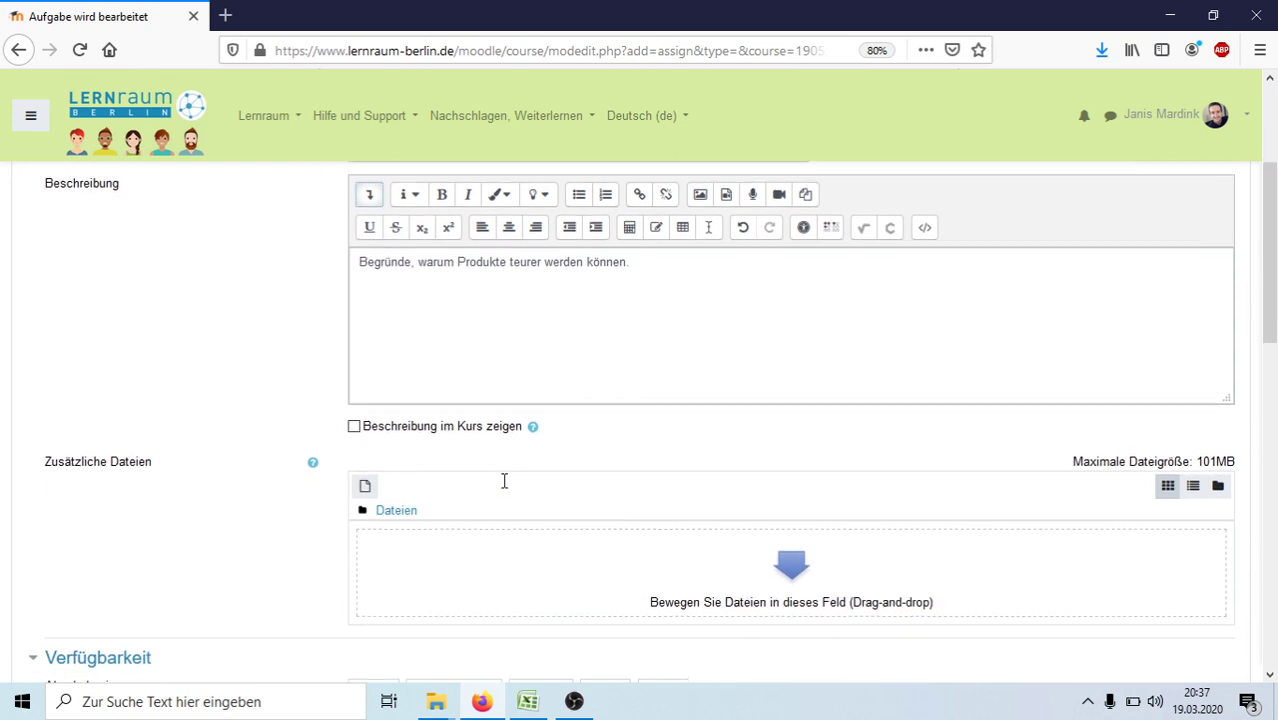
pyautogui.scroll(-1, 697, 563)
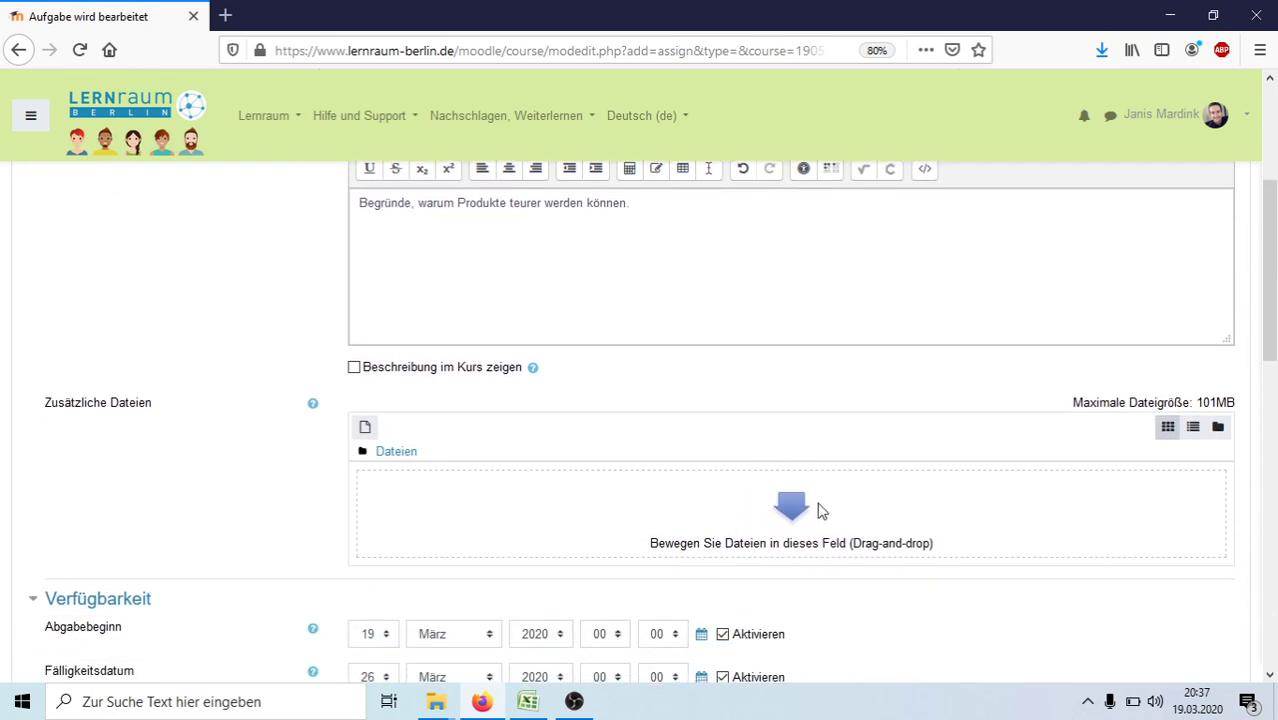
pyautogui.scroll(-1, 819, 508)
pyautogui.scroll(1, 682, 248)
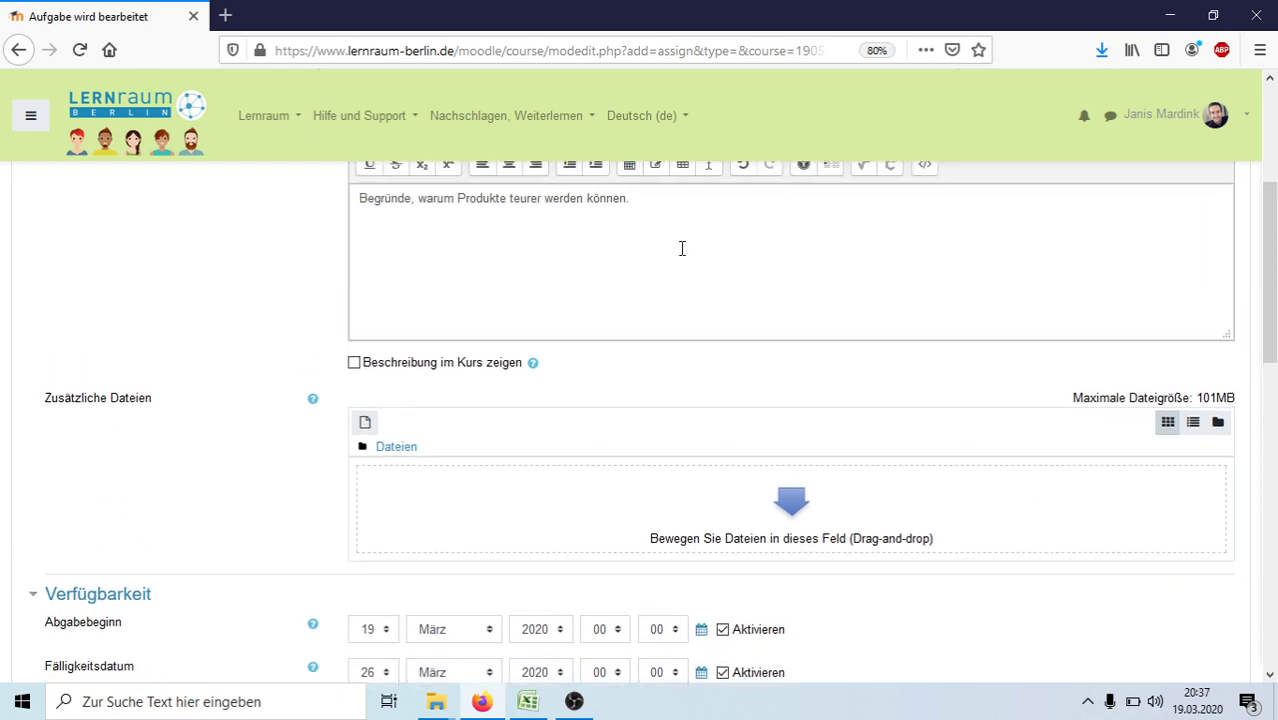
pyautogui.scroll(2, 633, 391)
pyautogui.click(631, 389)
pyautogui.scroll(-3, 631, 388)
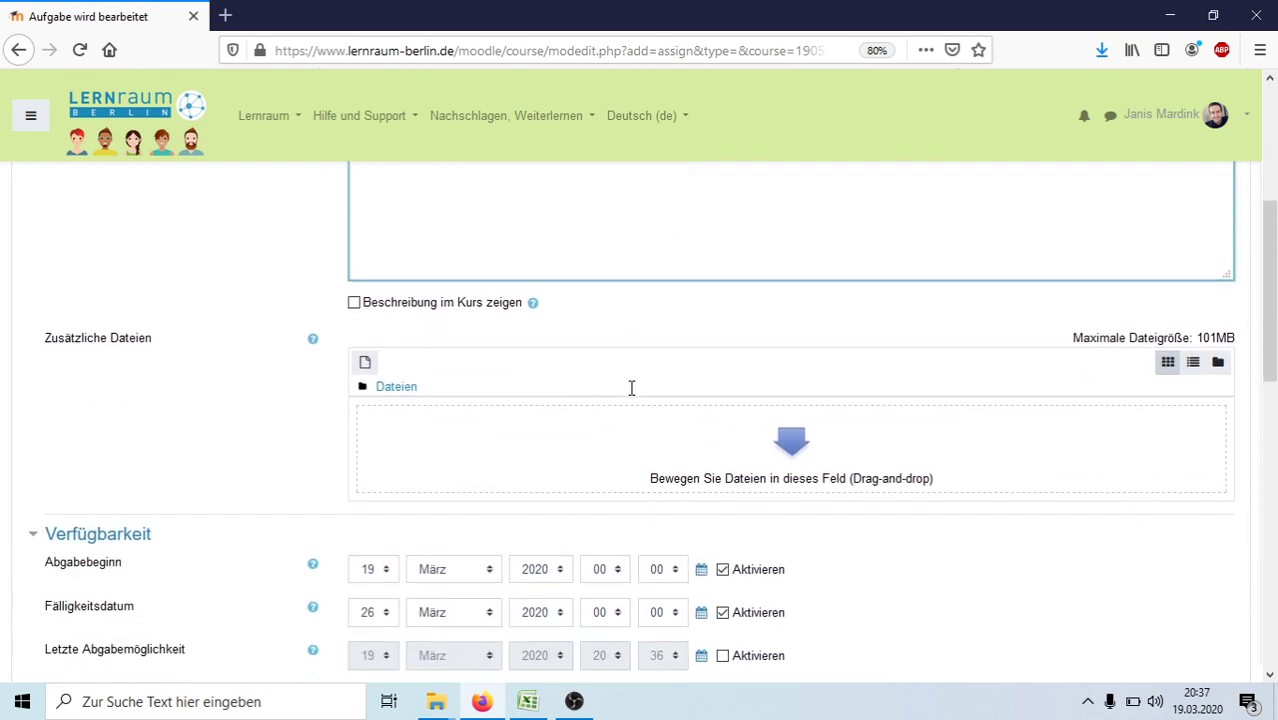
pyautogui.scroll(-3, 631, 388)
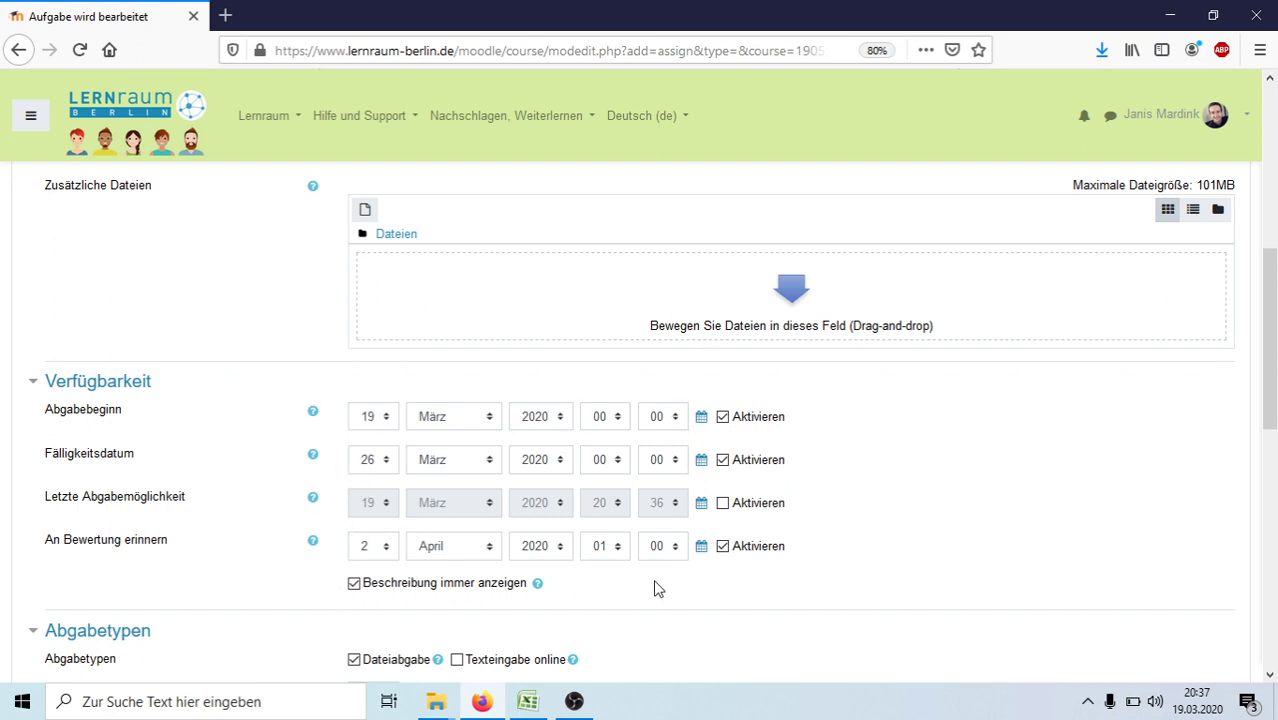
# Step: Try activating the final submission date (Letzte Abgabemöglichkeit), and deactivate it again
pyautogui.scroll(1, 726, 516)
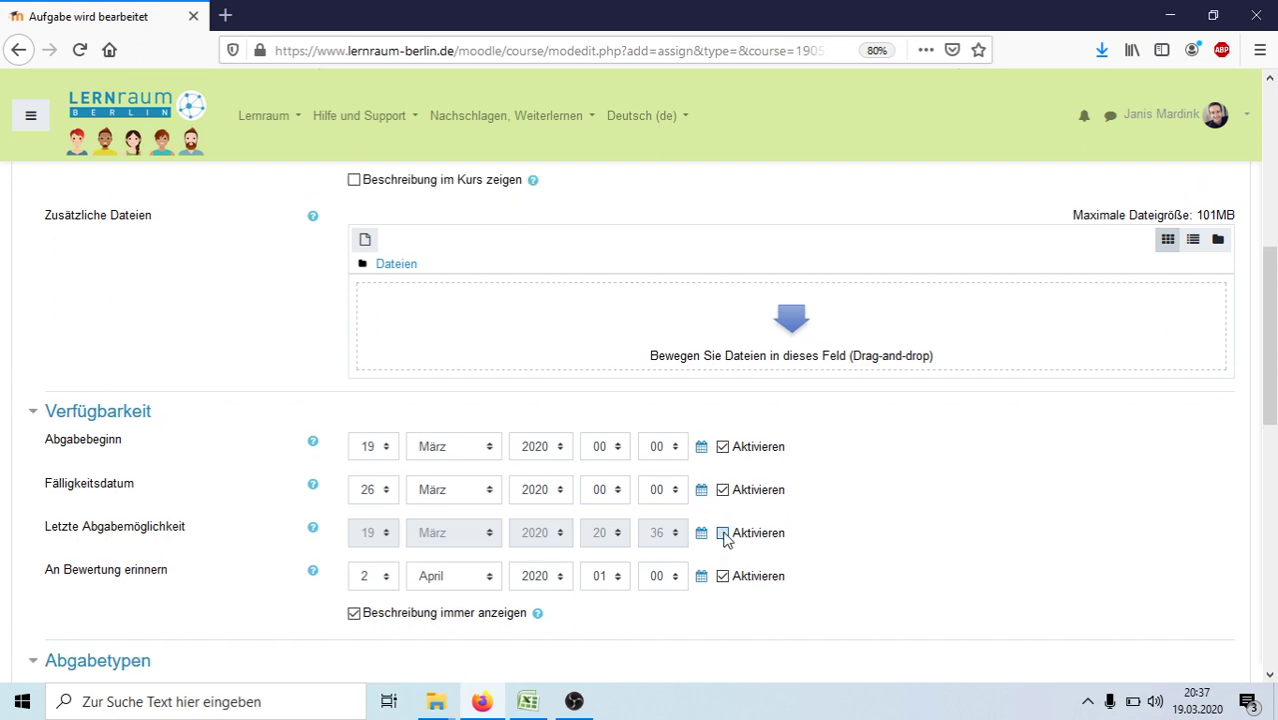
pyautogui.click(724, 536)
pyautogui.click(724, 536)
pyautogui.scroll(-1, 983, 528)
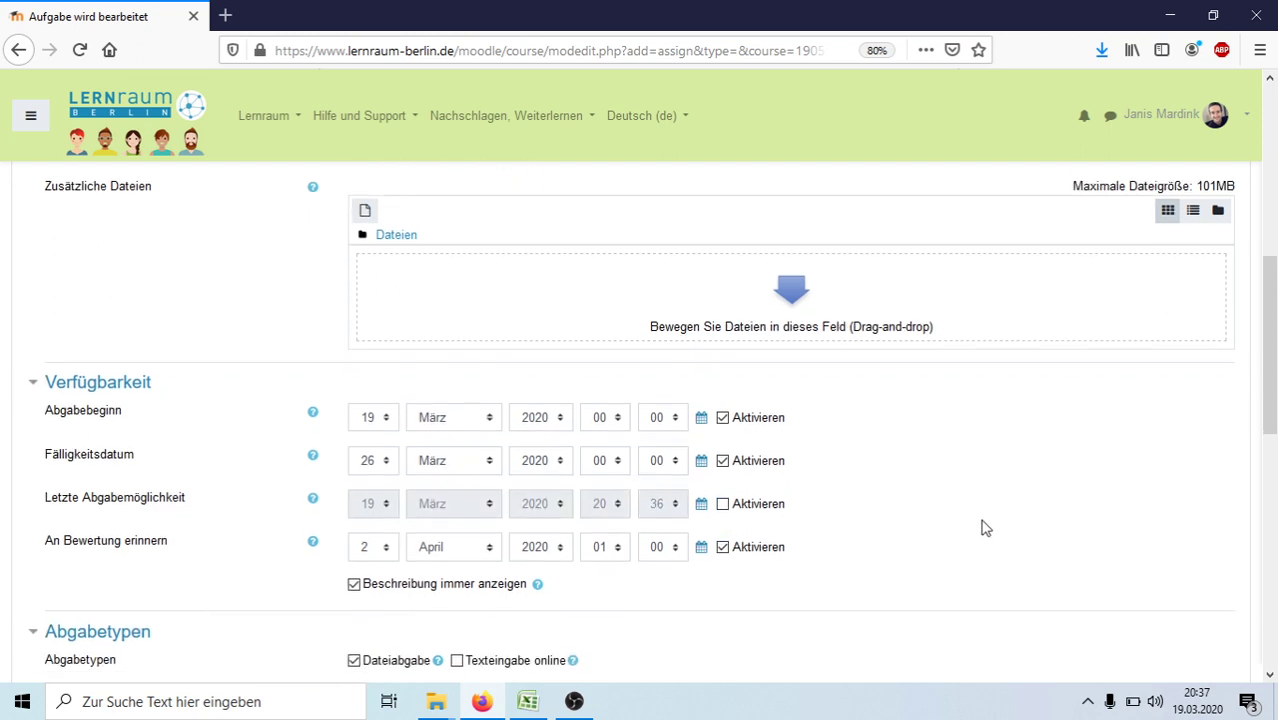
# Step: Allow Texteingabe online as an additional submission type and limit uploads to 2 files with a maximum size of 20MB
pyautogui.scroll(-5, 983, 528)
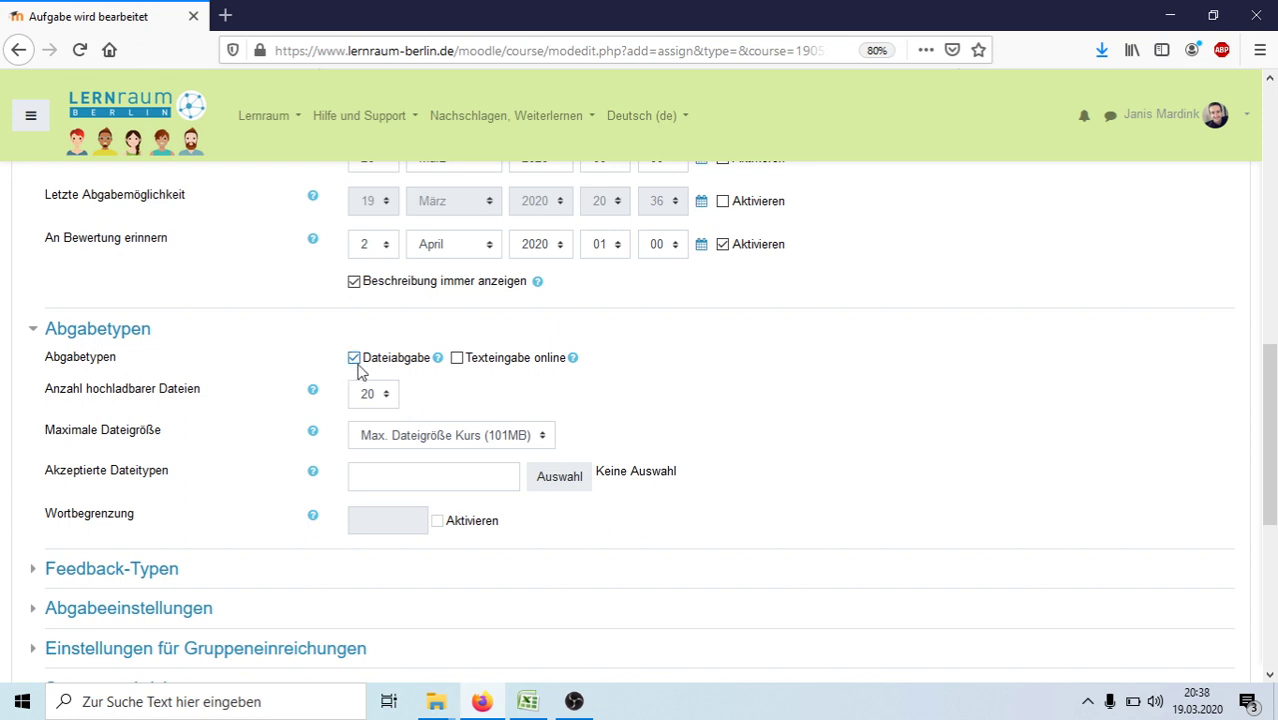
pyautogui.click(462, 366)
pyautogui.click(380, 404)
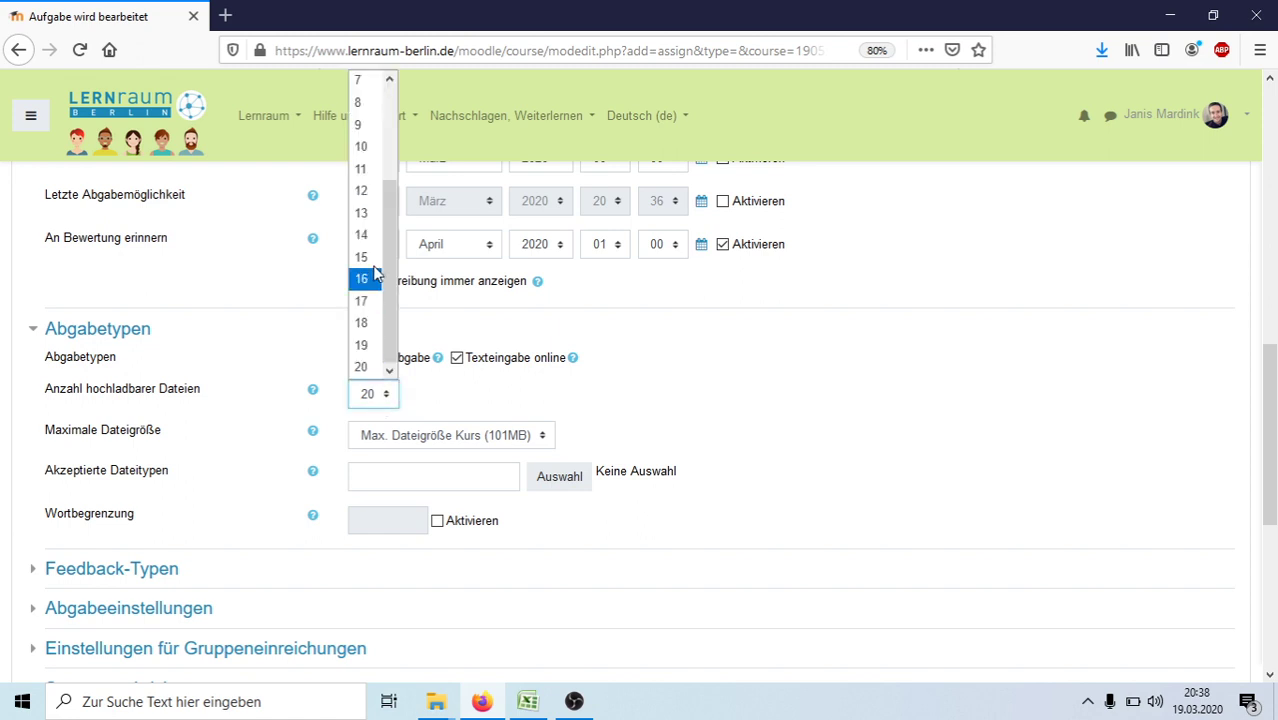
pyautogui.scroll(2, 375, 272)
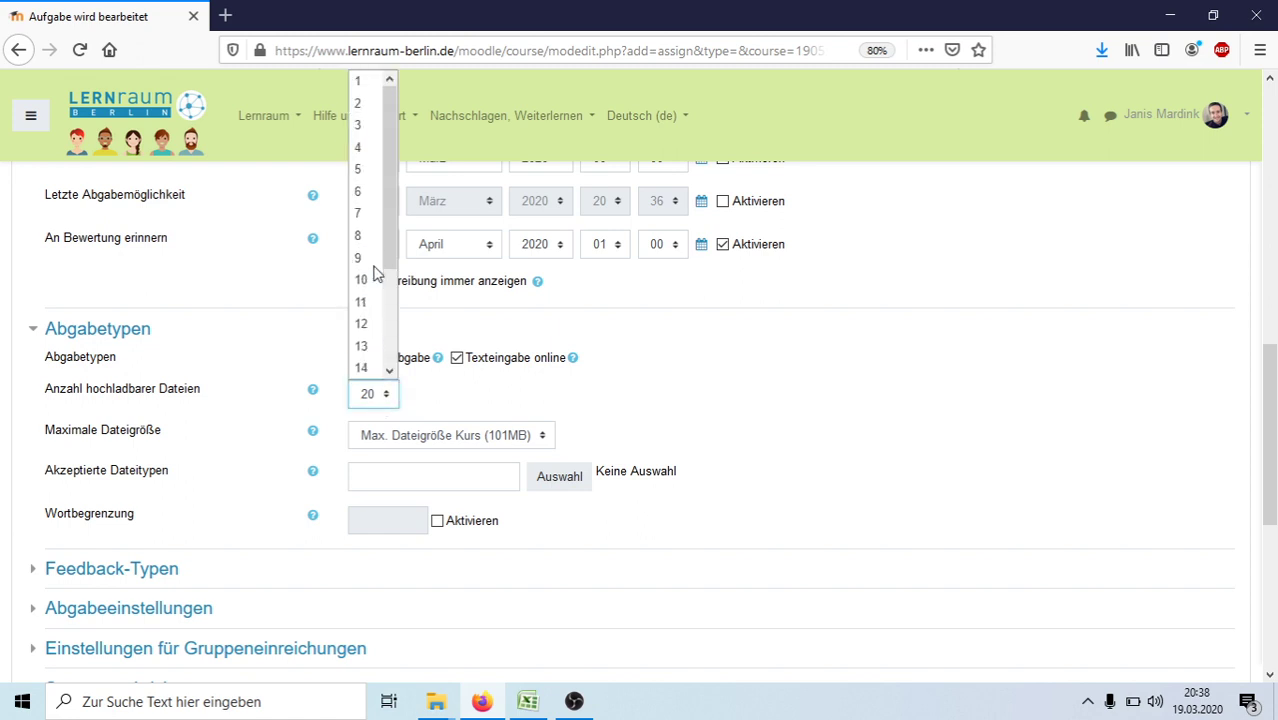
pyautogui.click(362, 106)
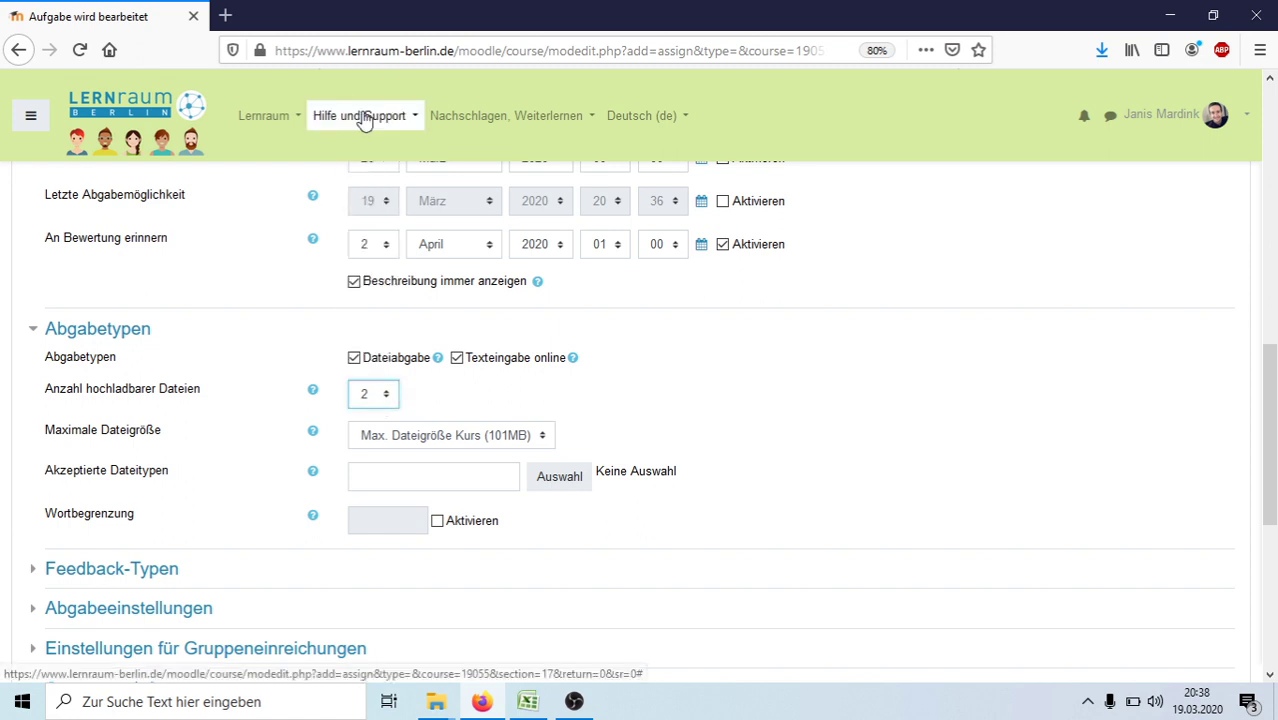
pyautogui.click(479, 437)
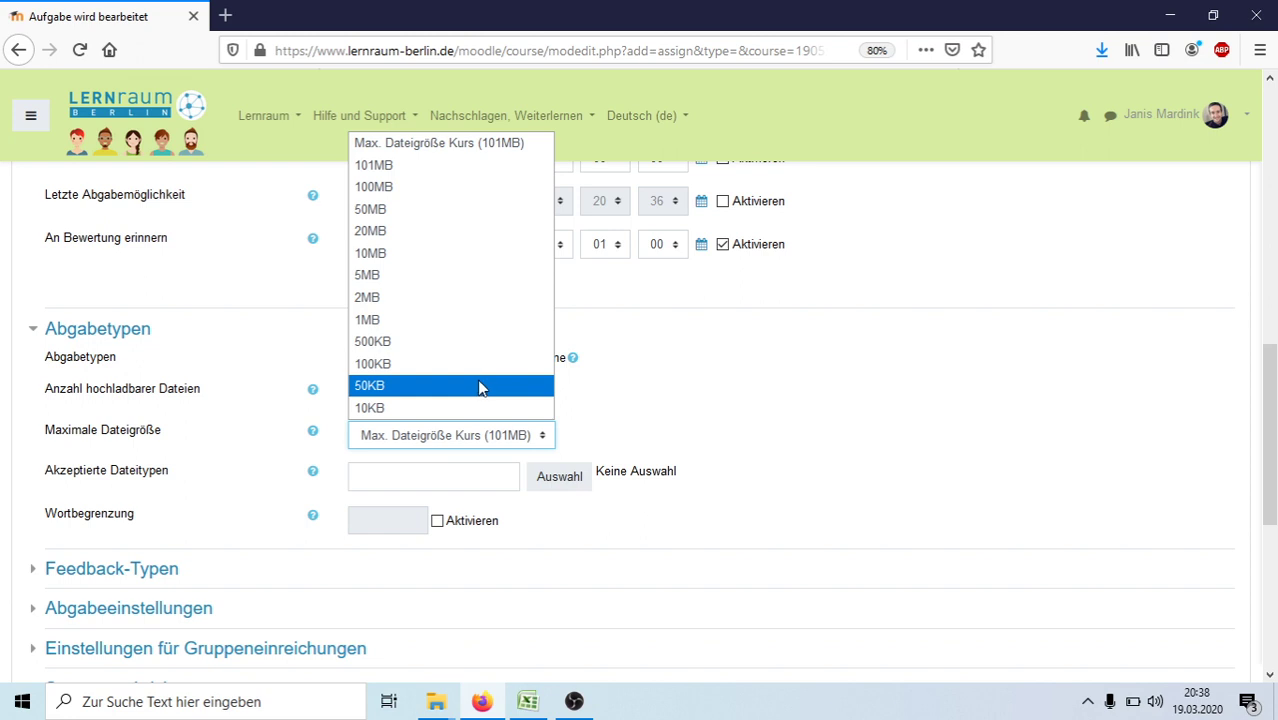
pyautogui.click(489, 232)
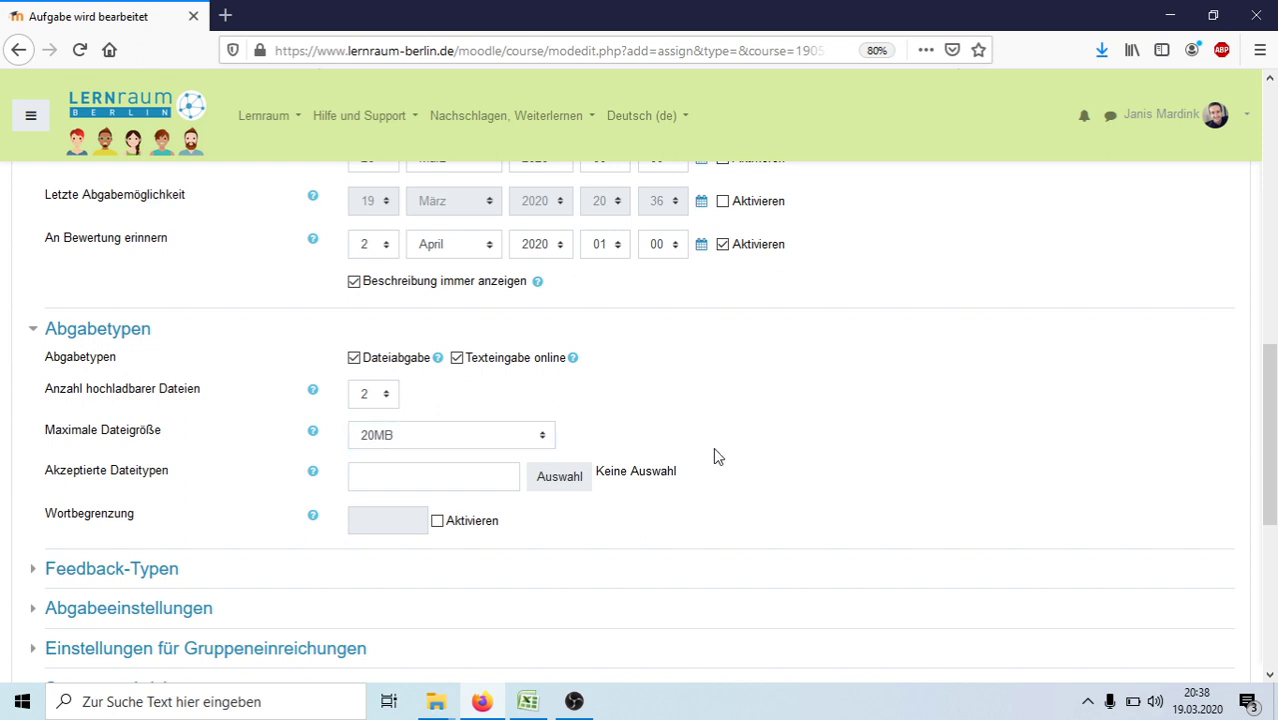
pyautogui.click(470, 477)
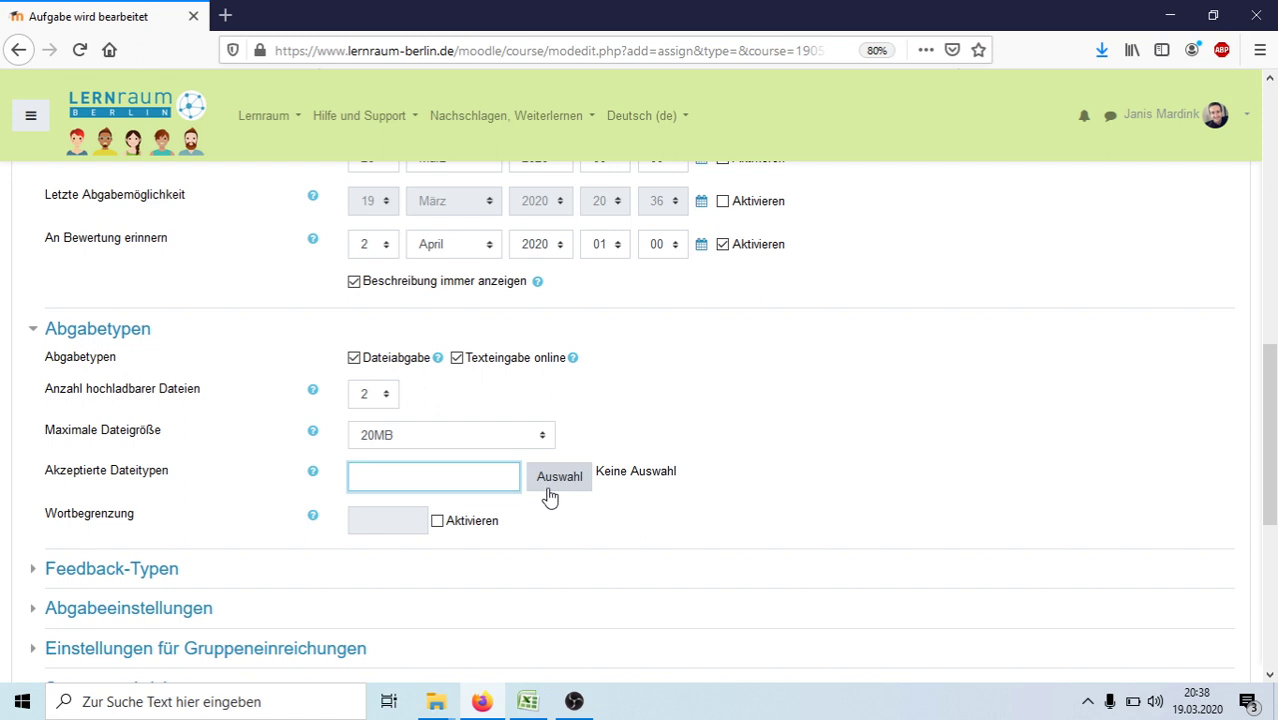
pyautogui.doubleClick(616, 476)
pyautogui.tripleClick(616, 476)
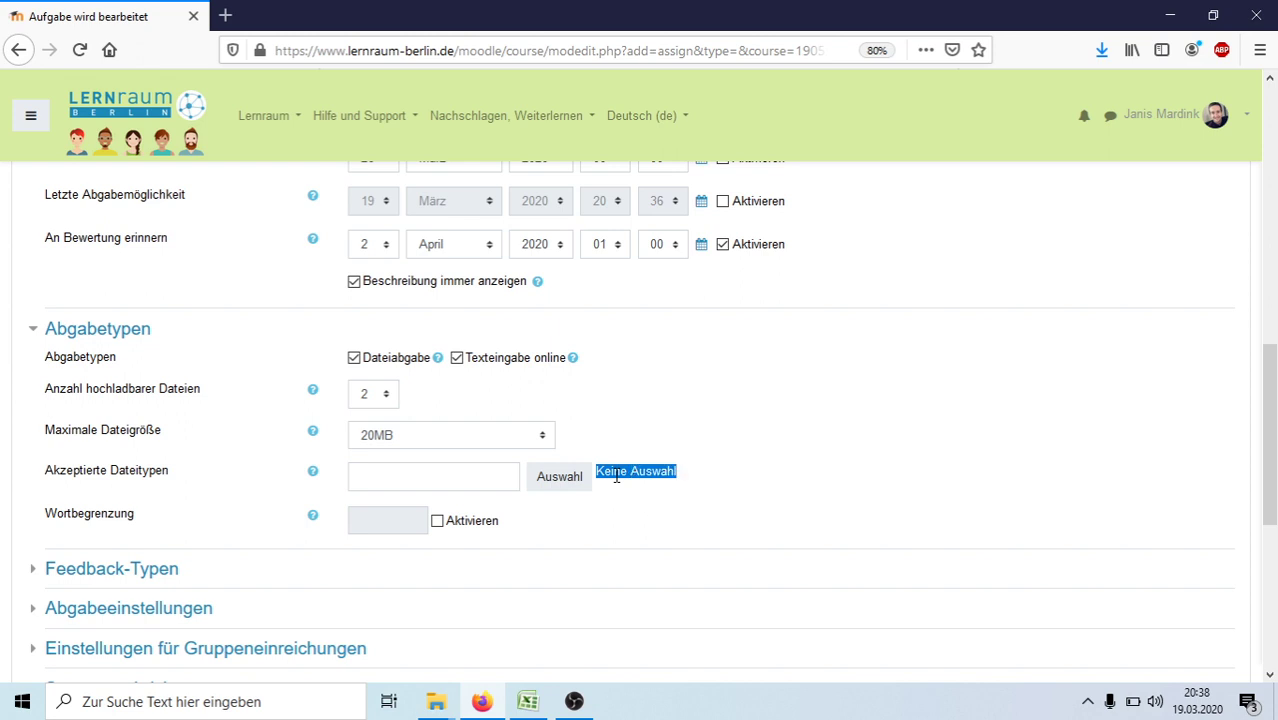
# Step: Leave the accepted file types unrestricted and expand the Feedback-Typen settings of the assignment
pyautogui.click(491, 466)
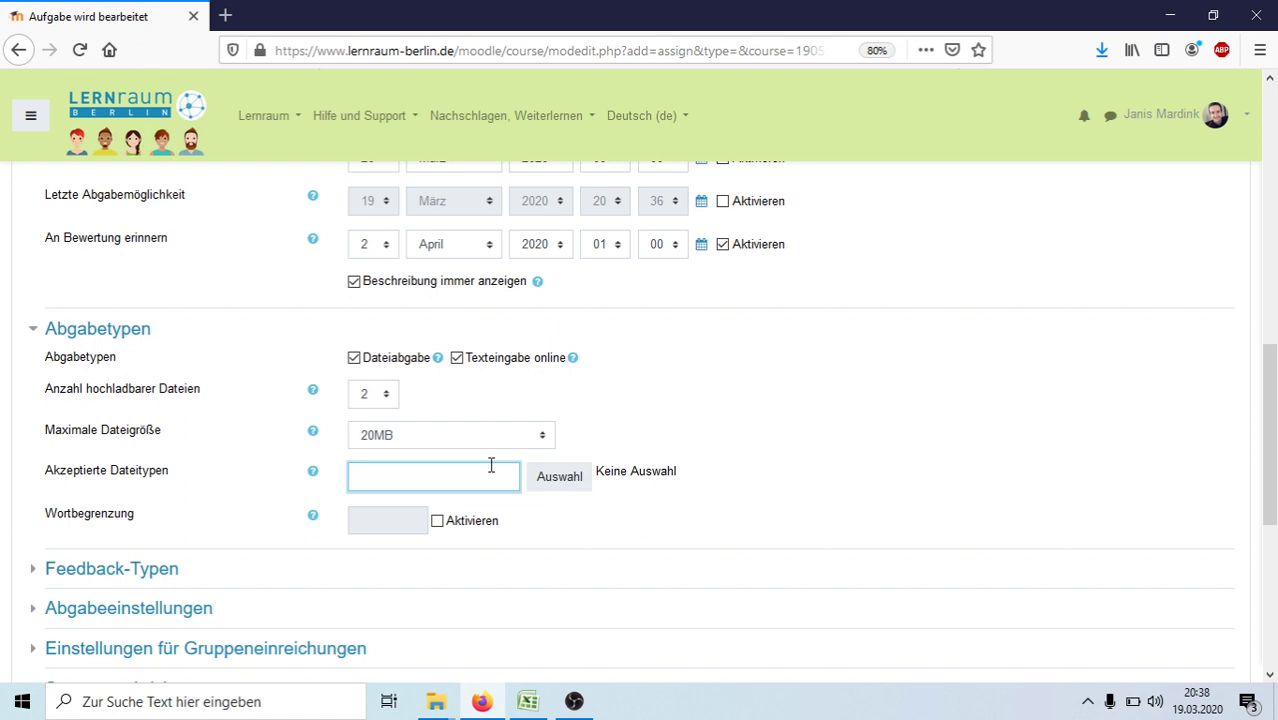
pyautogui.scroll(-1, 491, 465)
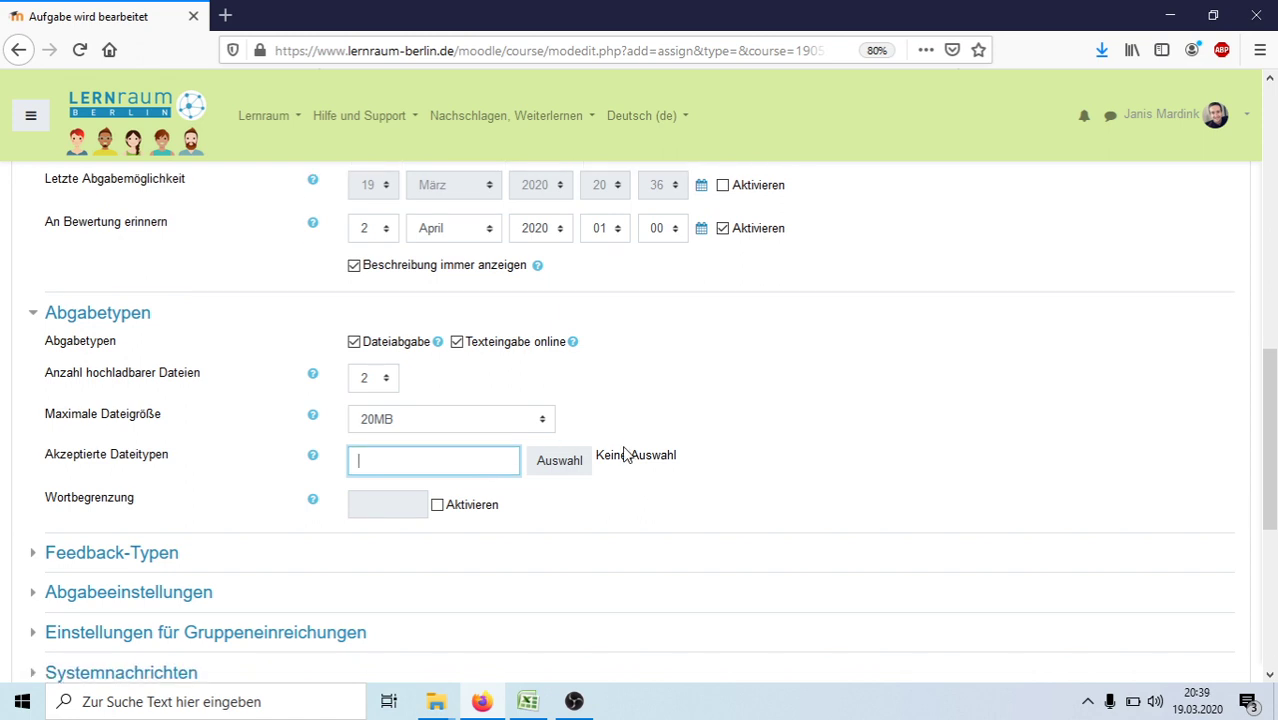
pyautogui.scroll(-1, 624, 455)
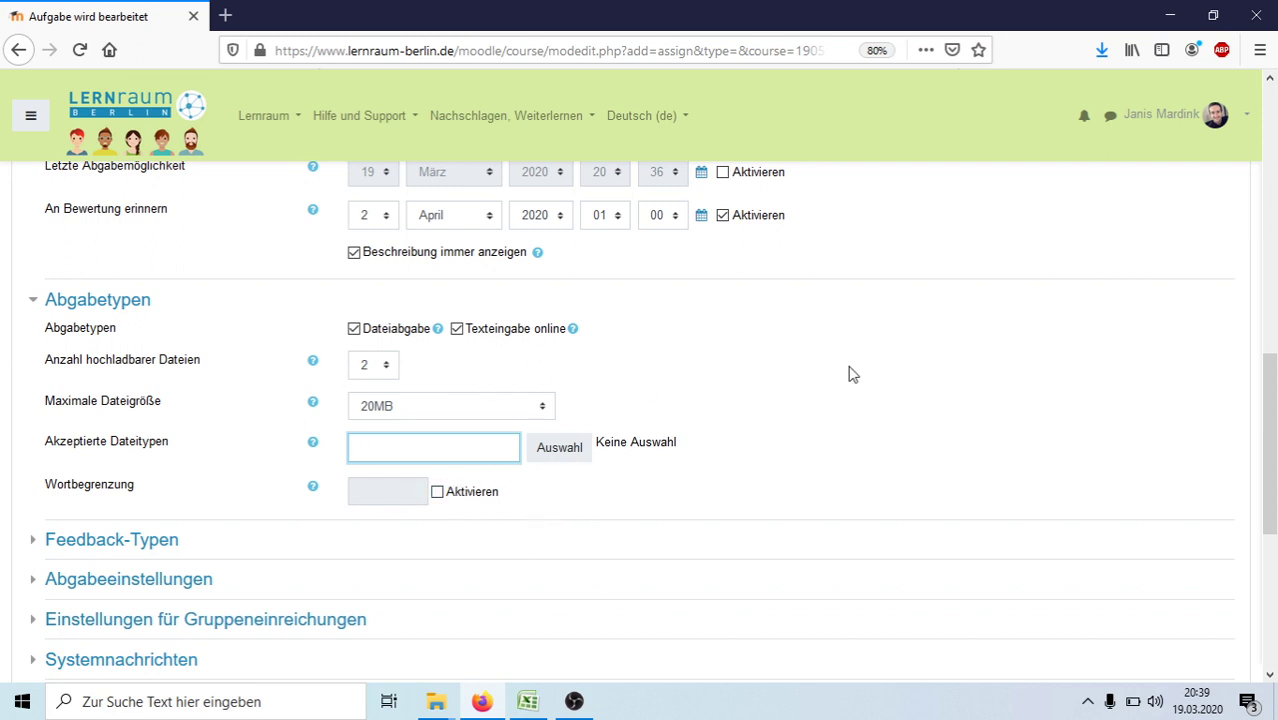
pyautogui.scroll(-3, 848, 373)
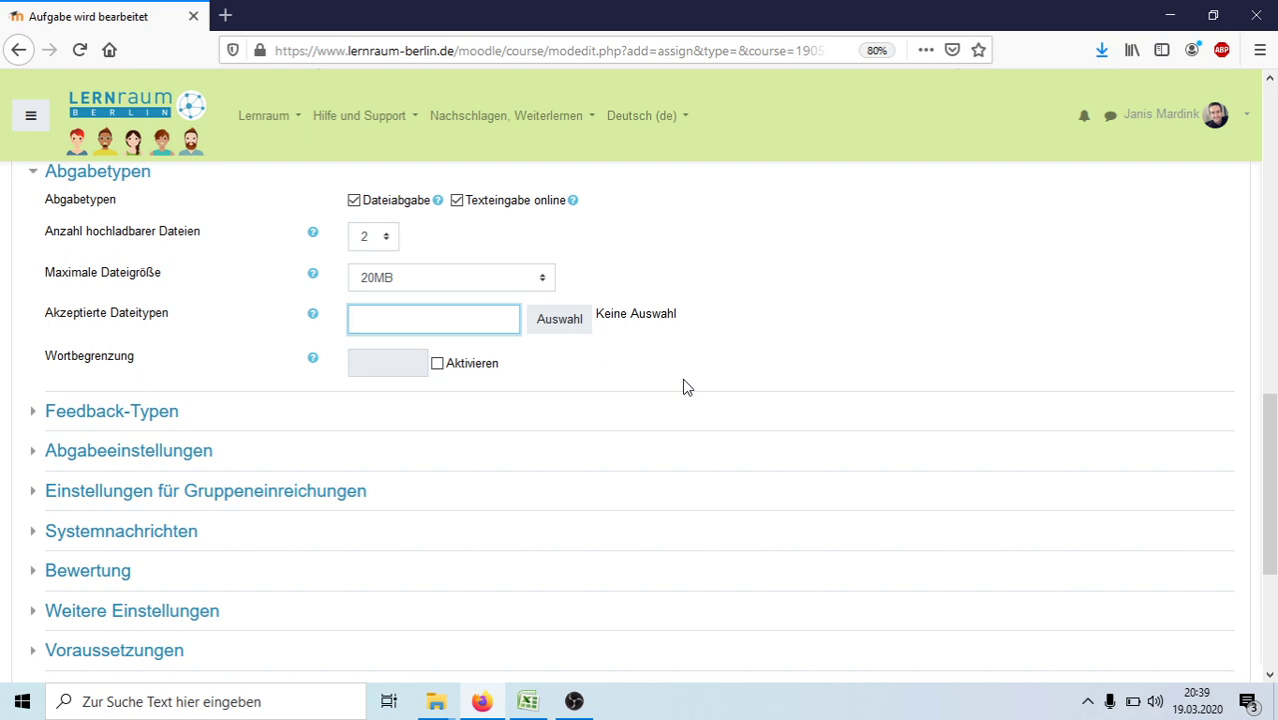
pyautogui.scroll(-2, 686, 387)
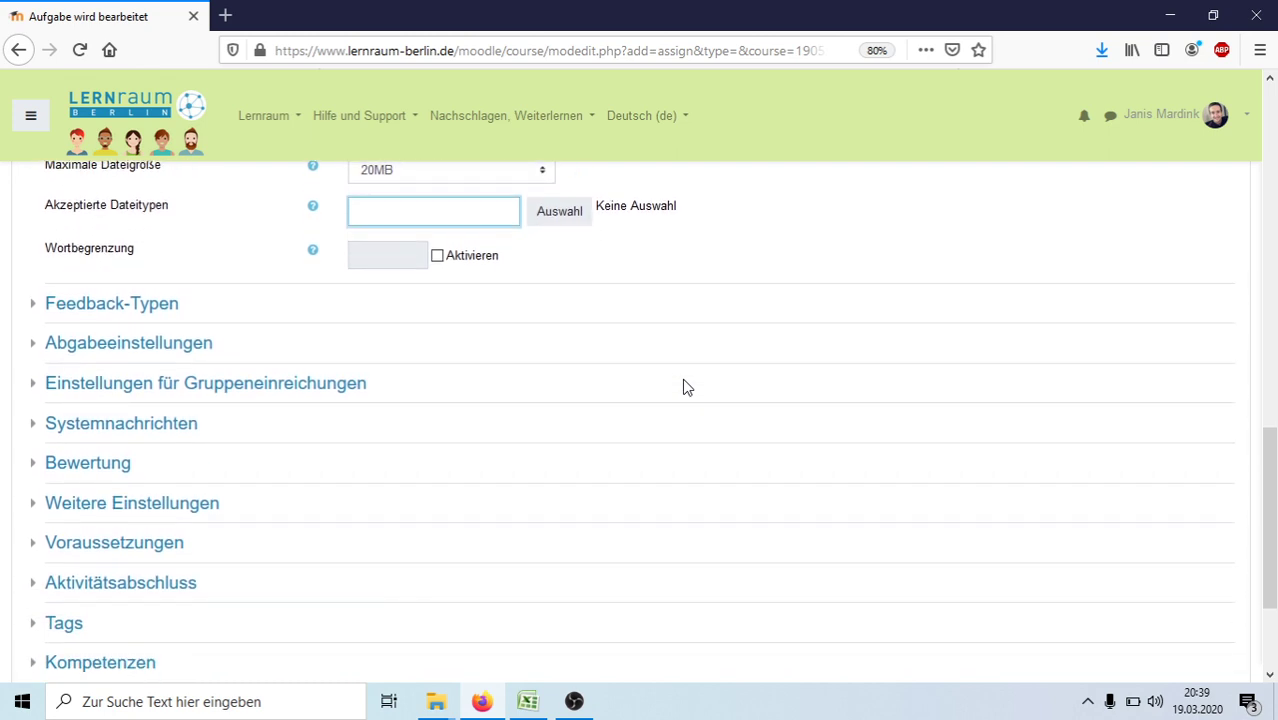
pyautogui.scroll(1, 686, 387)
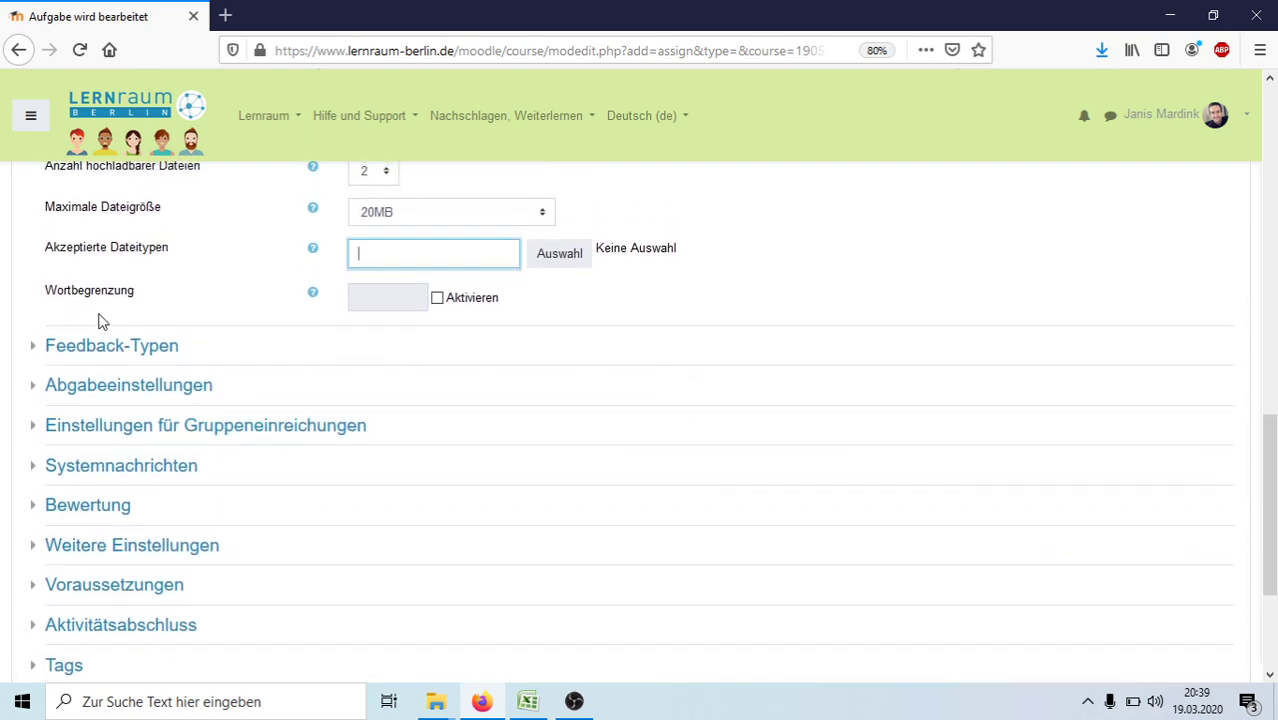
pyautogui.click(68, 355)
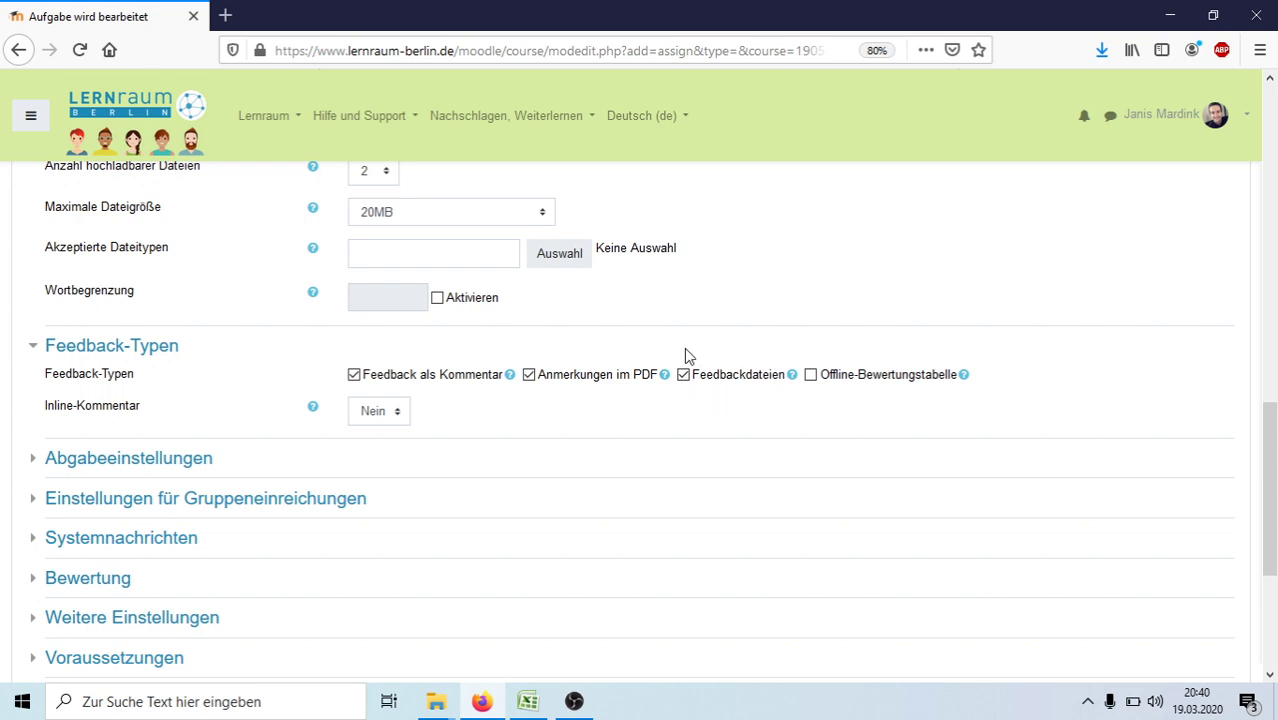
# Step: Dismiss the Skype notification and set Inline-Kommentar to Ja under Feedback-Typen
pyautogui.scroll(2, 686, 352)
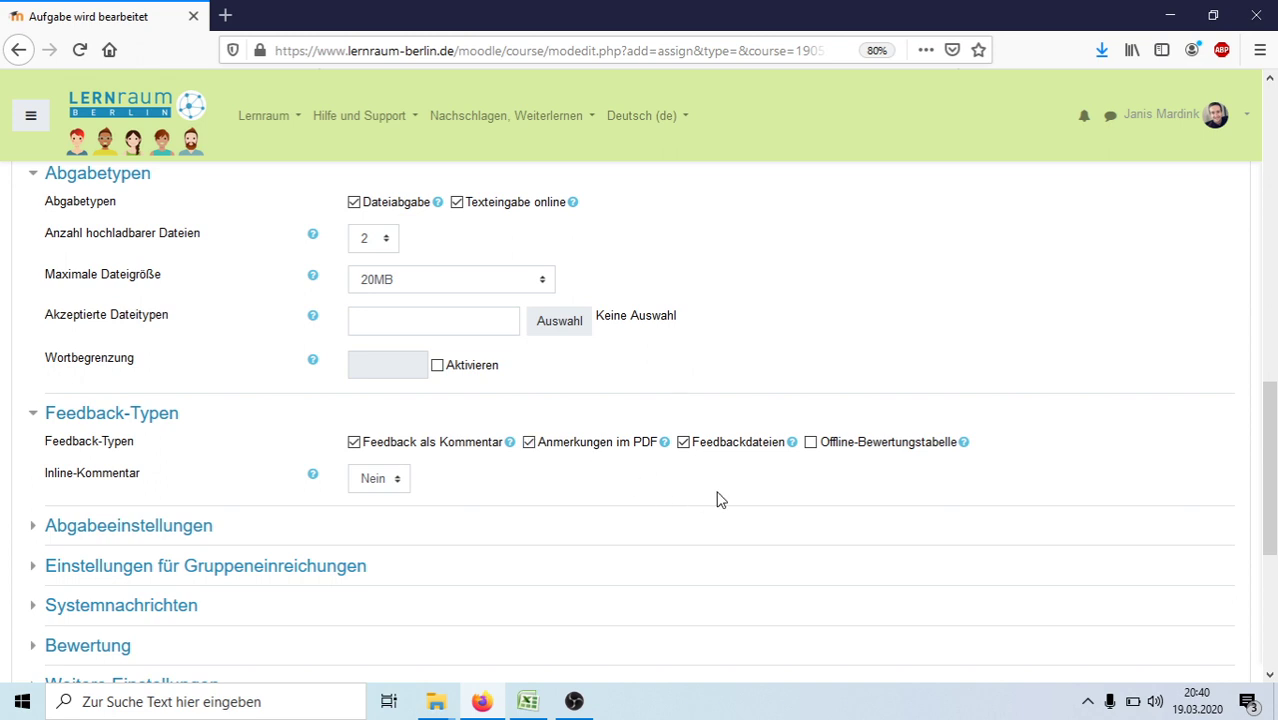
pyautogui.scroll(5, 665, 405)
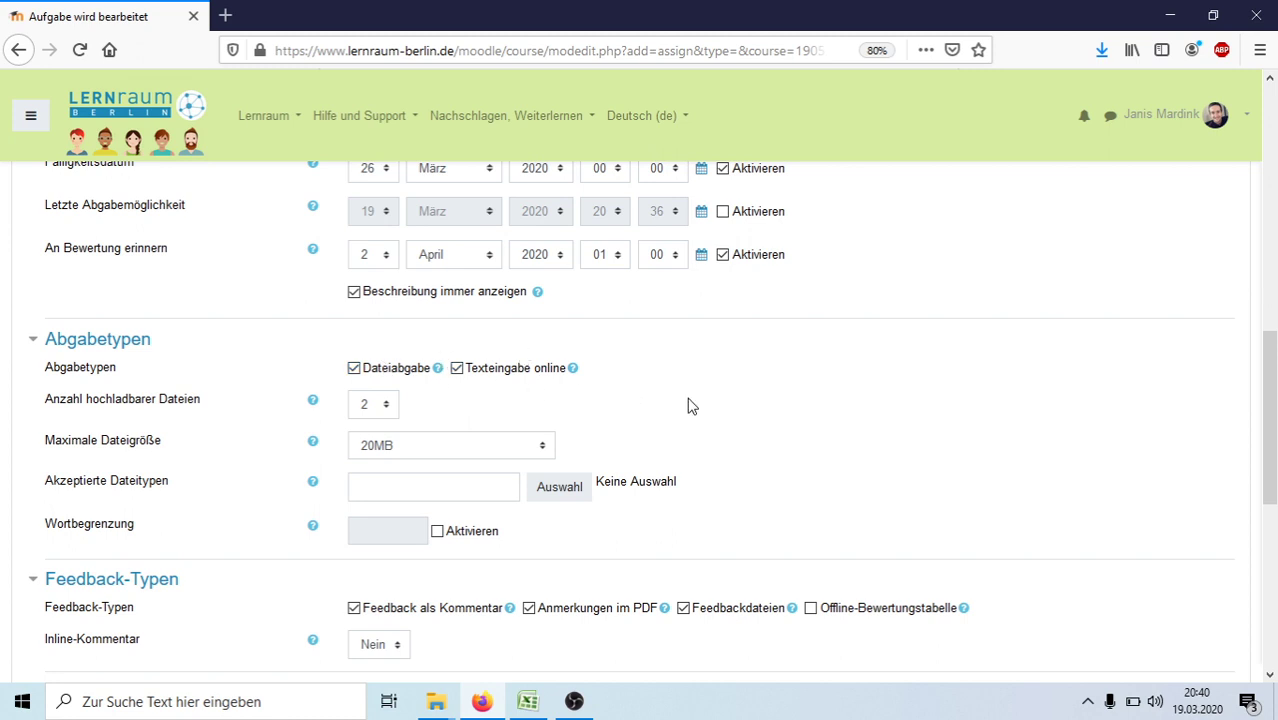
pyautogui.scroll(-3, 688, 405)
pyautogui.scroll(-1, 695, 398)
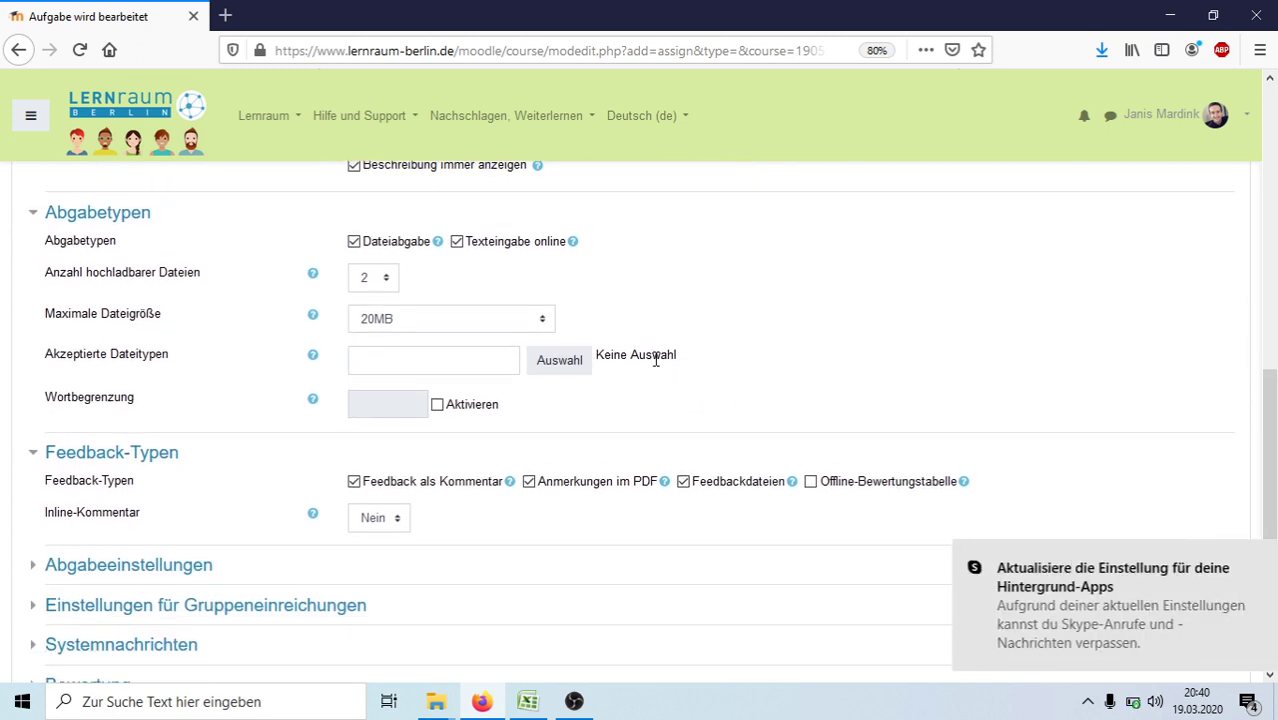
pyautogui.click(1244, 559)
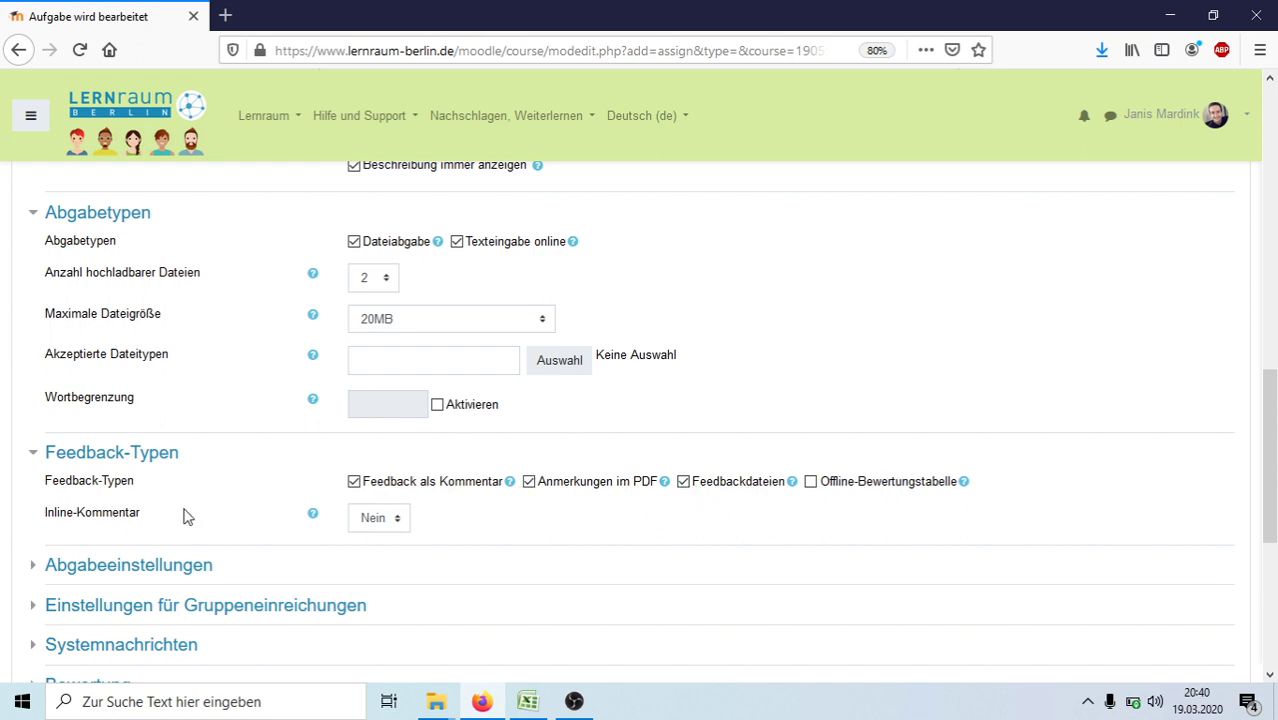
pyautogui.scroll(-2, 183, 528)
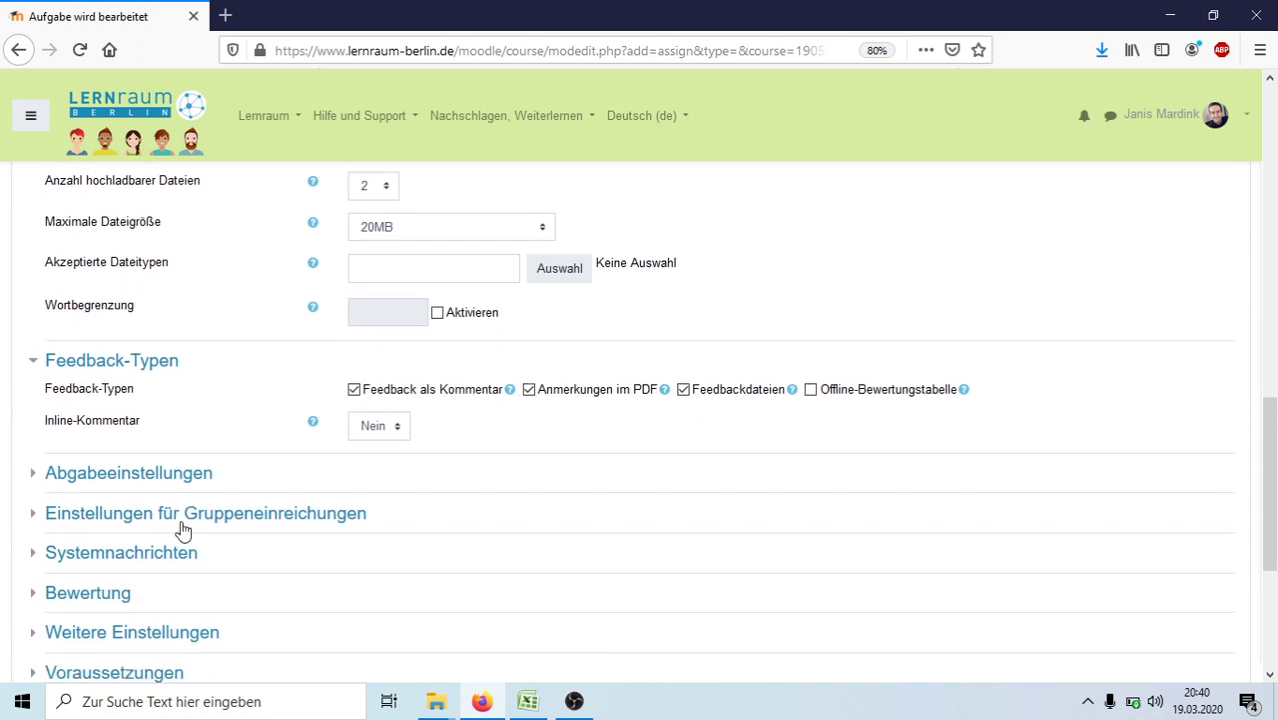
pyautogui.click(380, 428)
pyautogui.click(376, 472)
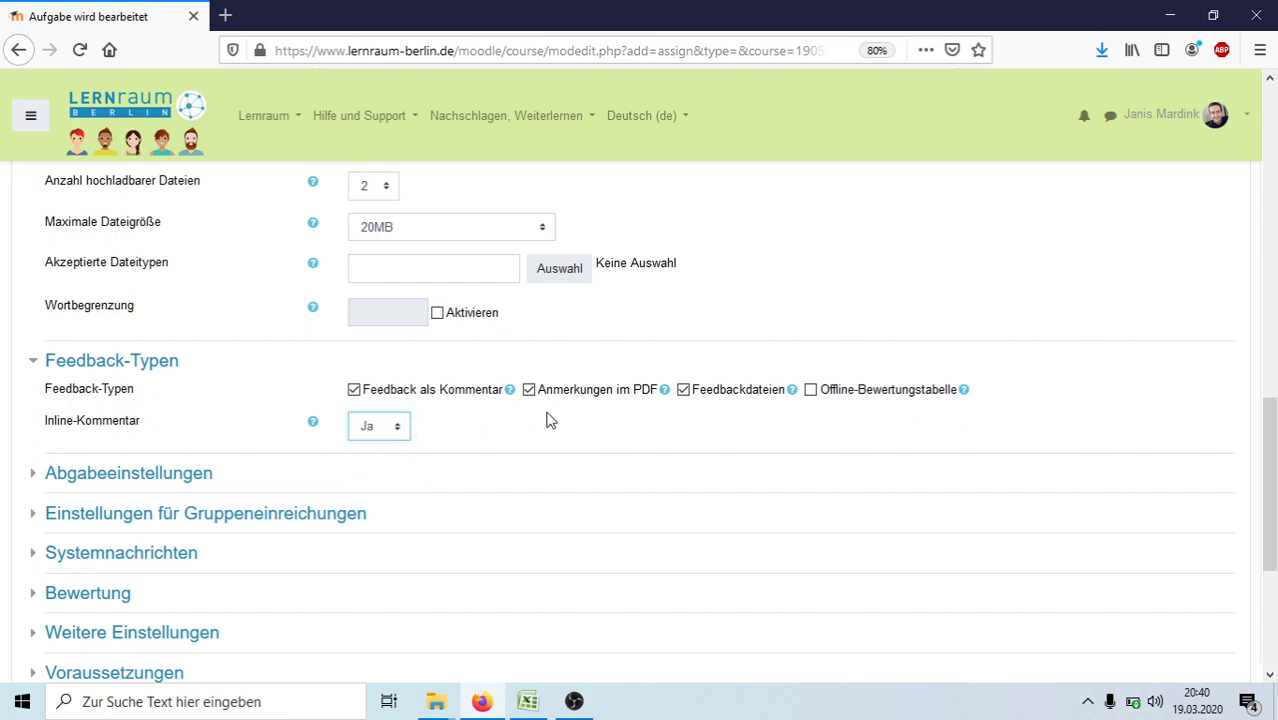
# Step: Save the Produktpreise assignment and return to the course
pyautogui.scroll(5, 550, 420)
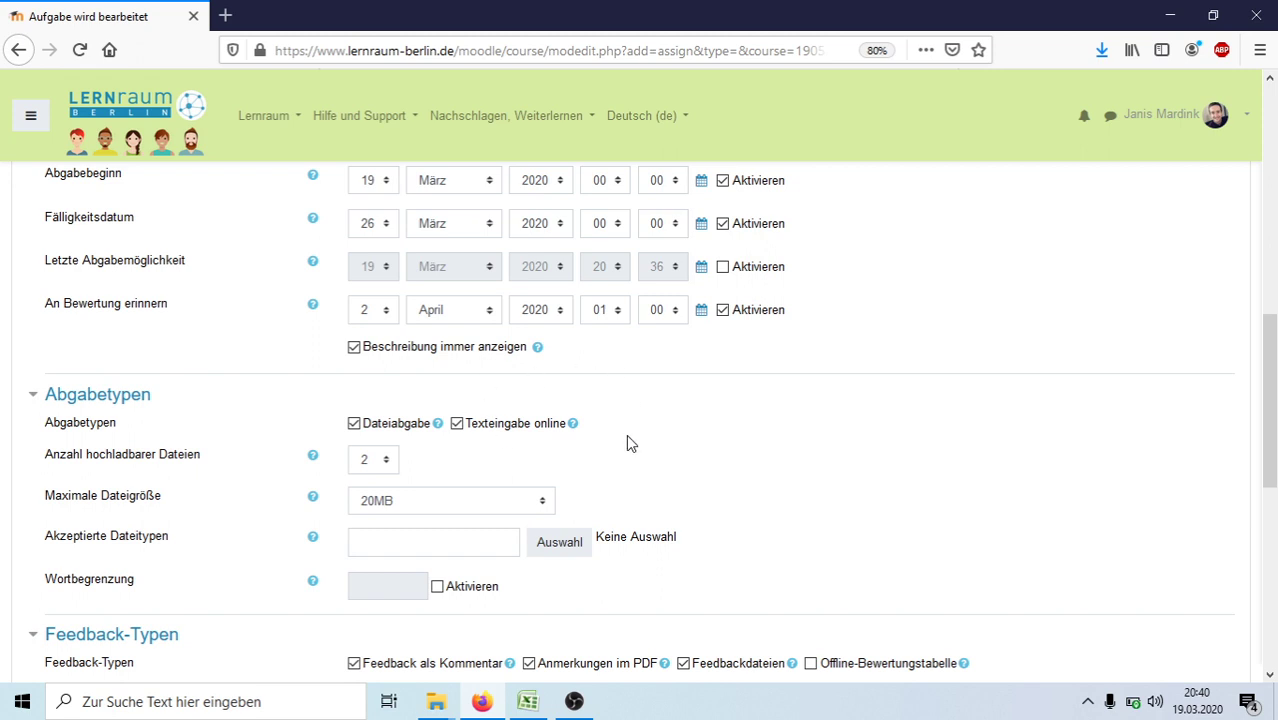
pyautogui.scroll(-10, 731, 449)
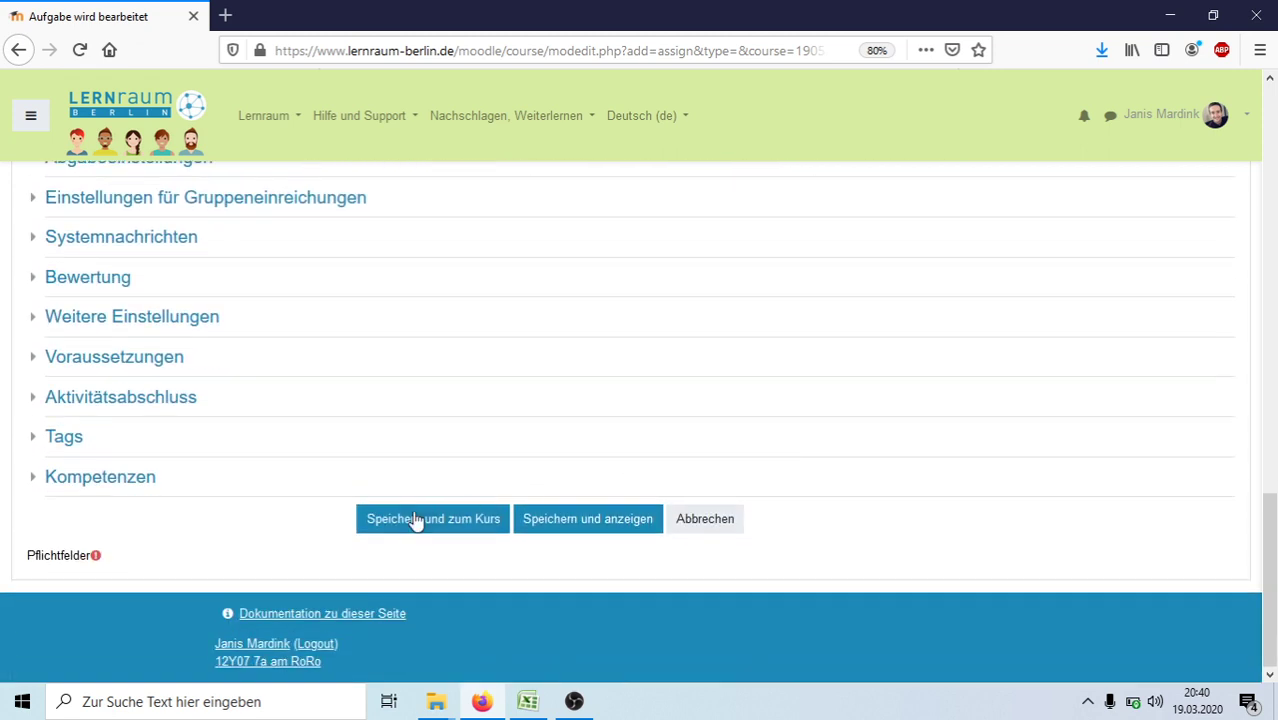
pyautogui.click(417, 520)
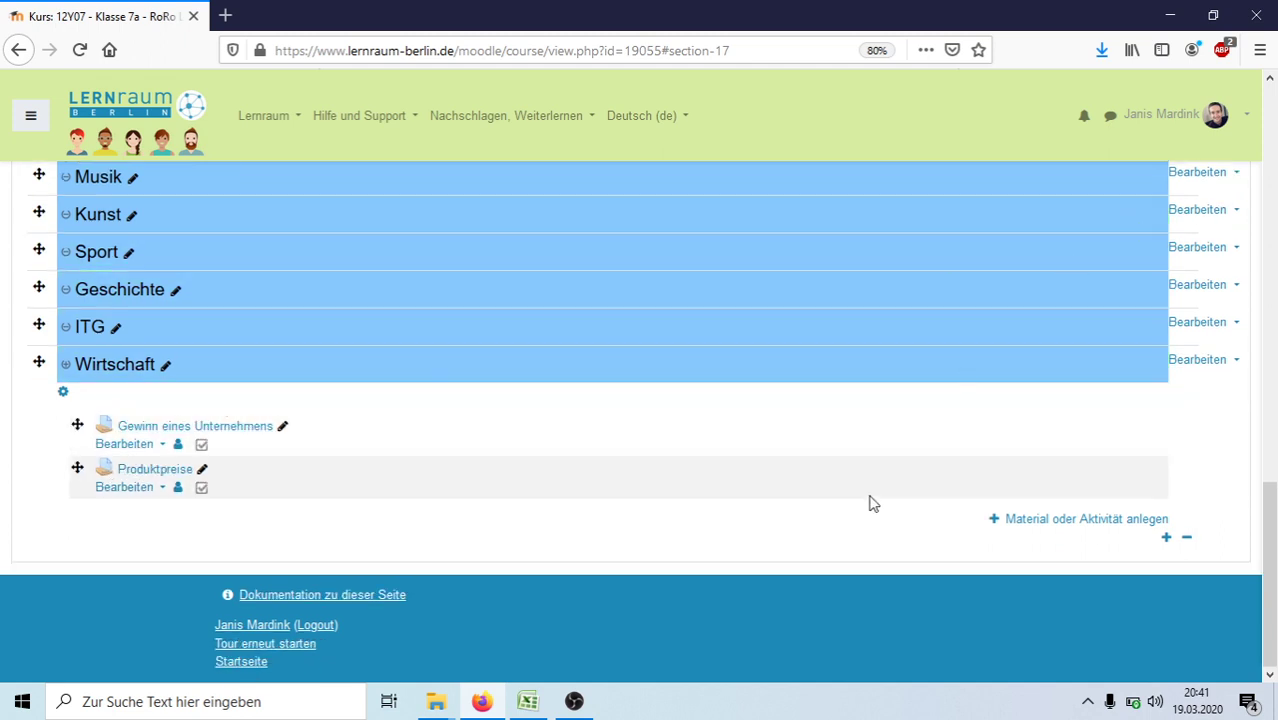
# Step: Log out of the teacher account and log in with the test student's saved username and password
pyautogui.click(1248, 122)
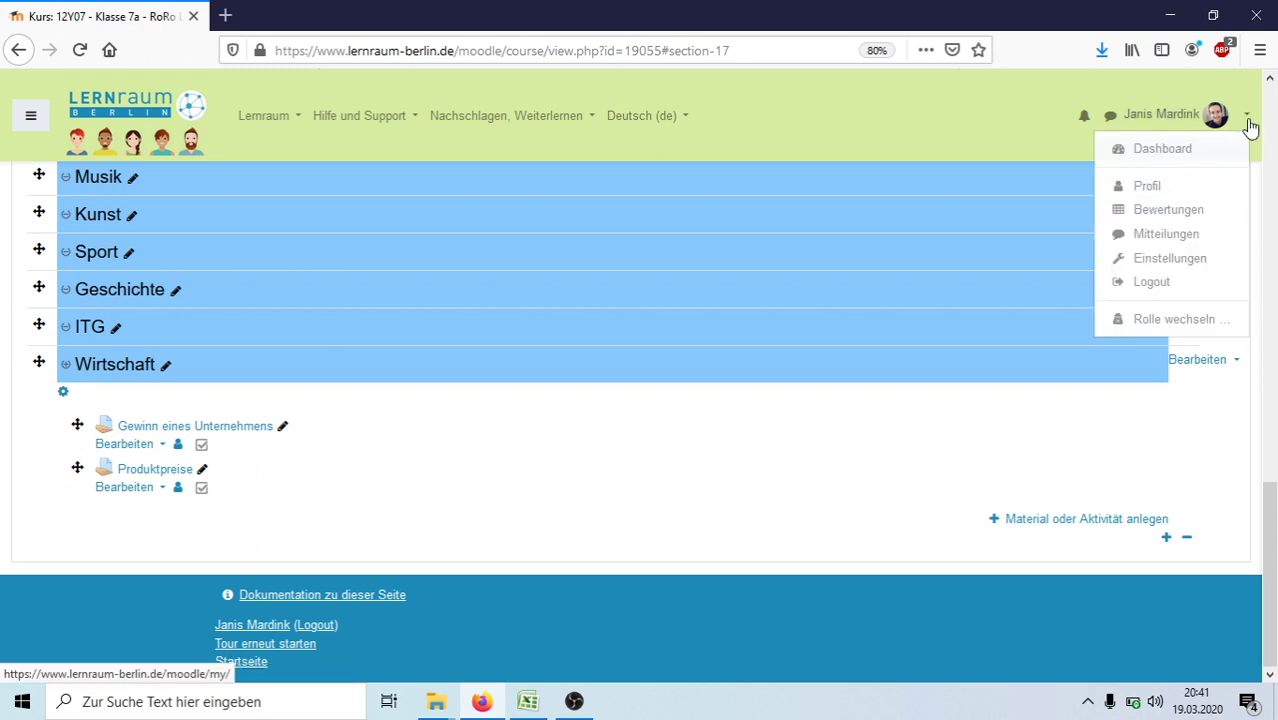
pyautogui.click(1167, 283)
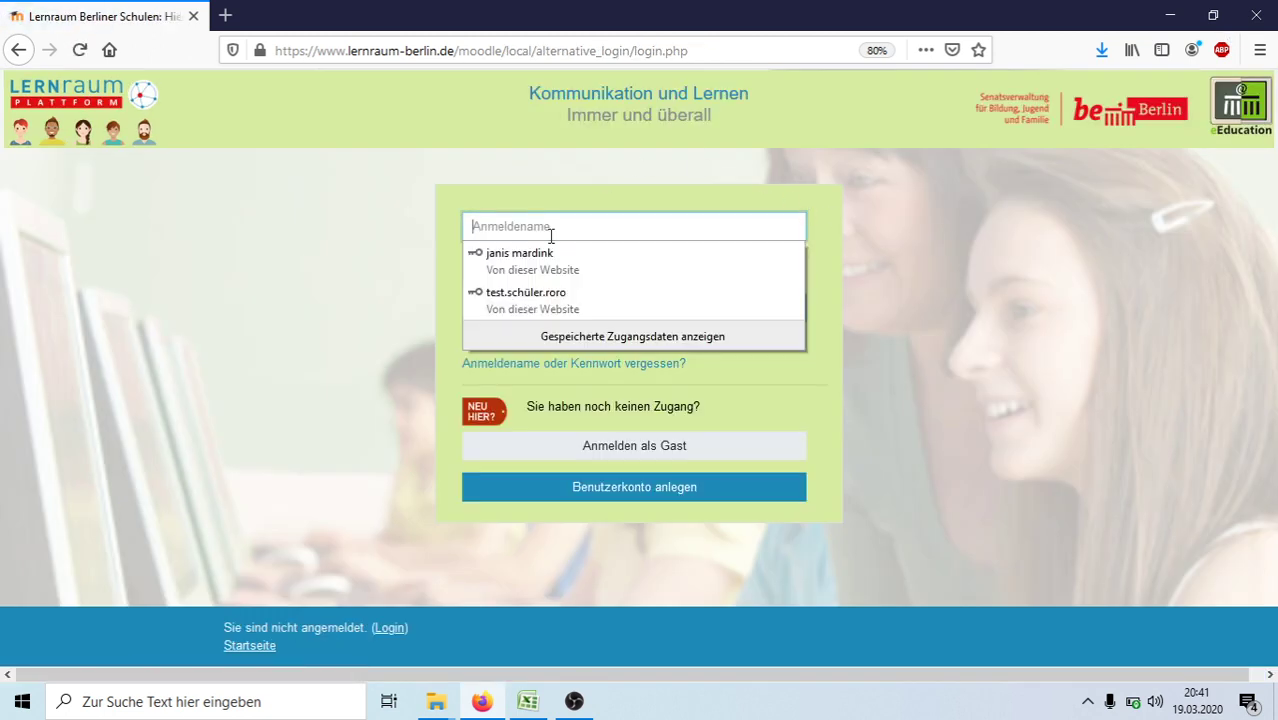
pyautogui.click(527, 293)
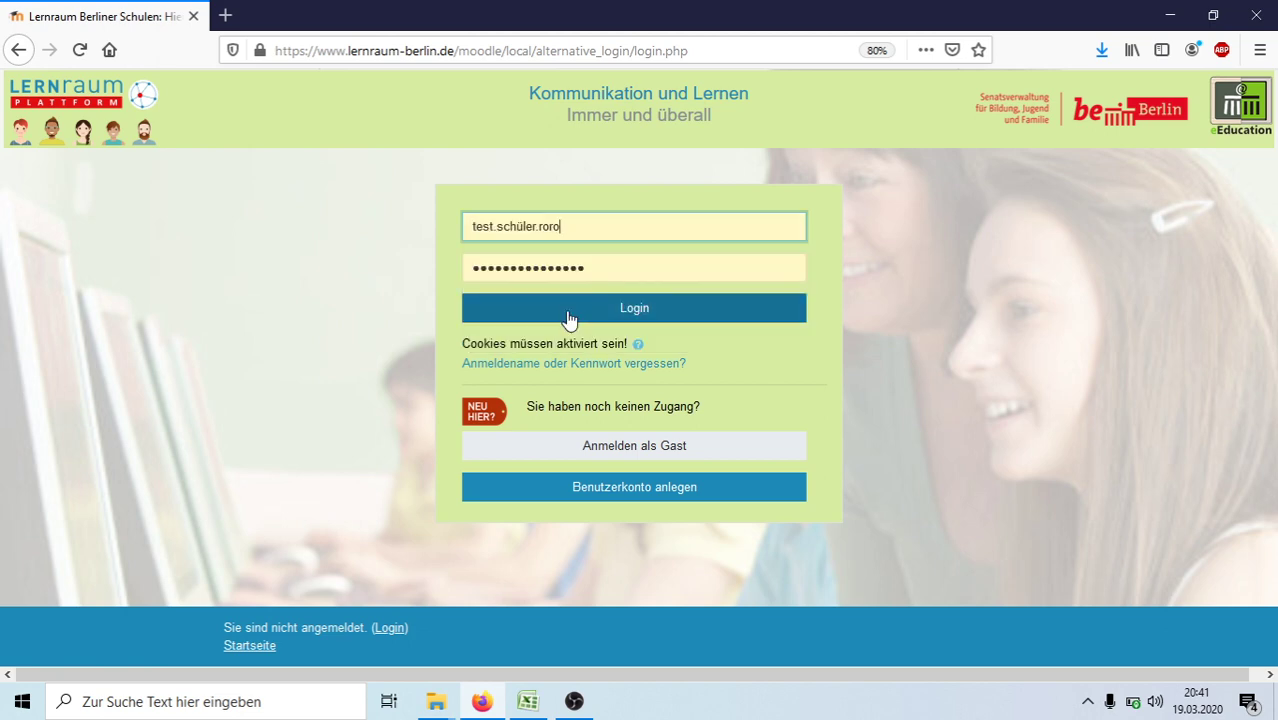
pyautogui.click(613, 311)
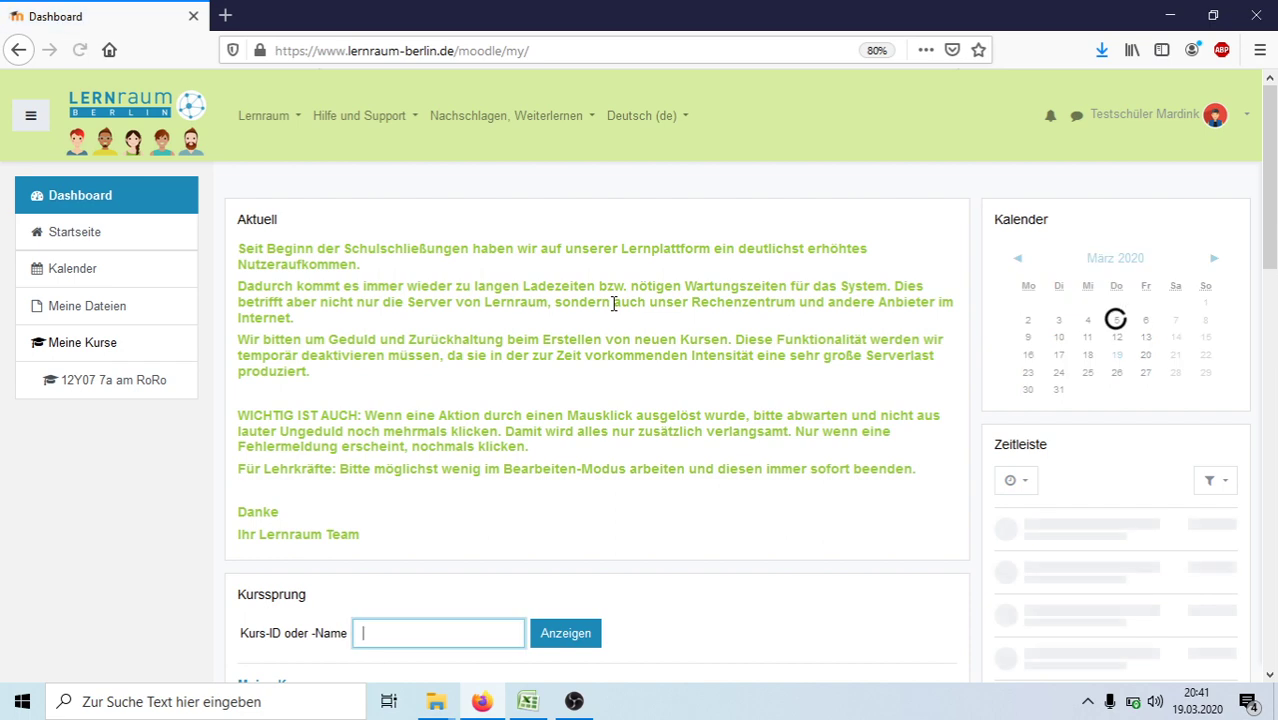
# Step: Go to the course 12Y07 - Klasse 7a and open the assignment Produktpreise in the Wirtschaft section
pyautogui.scroll(-1, 614, 304)
pyautogui.scroll(-3, 614, 304)
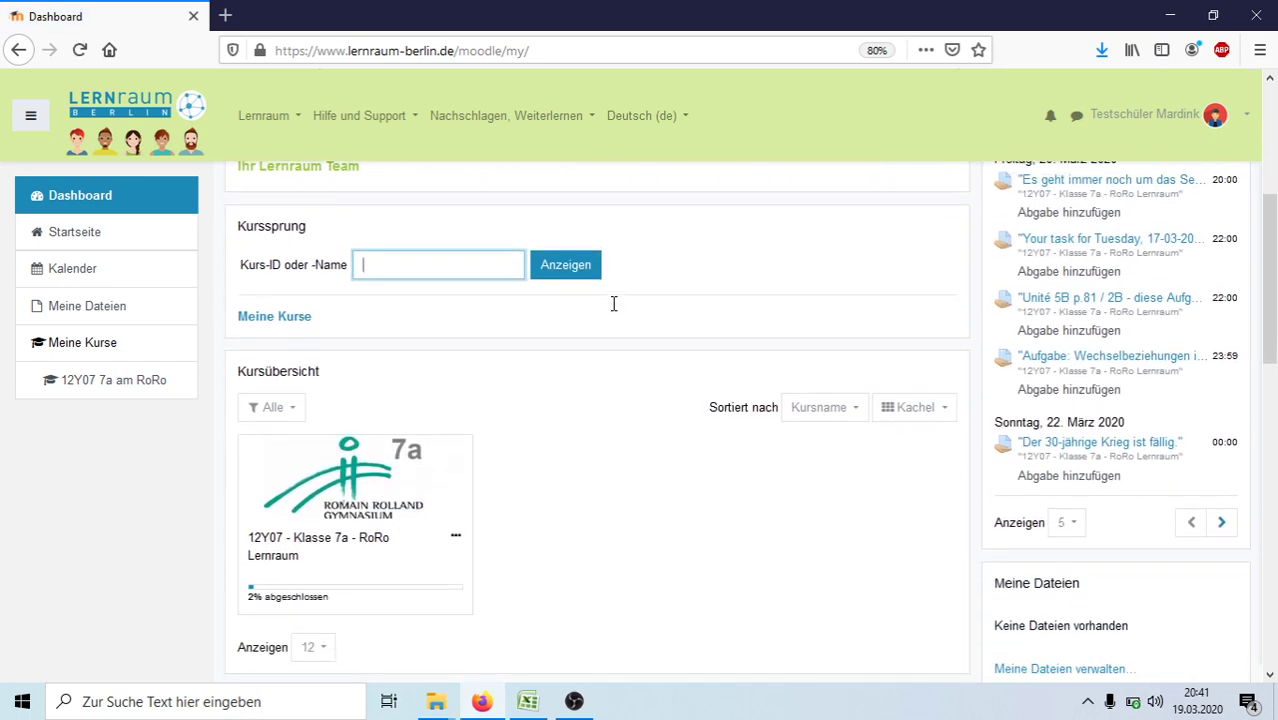
pyautogui.click(328, 467)
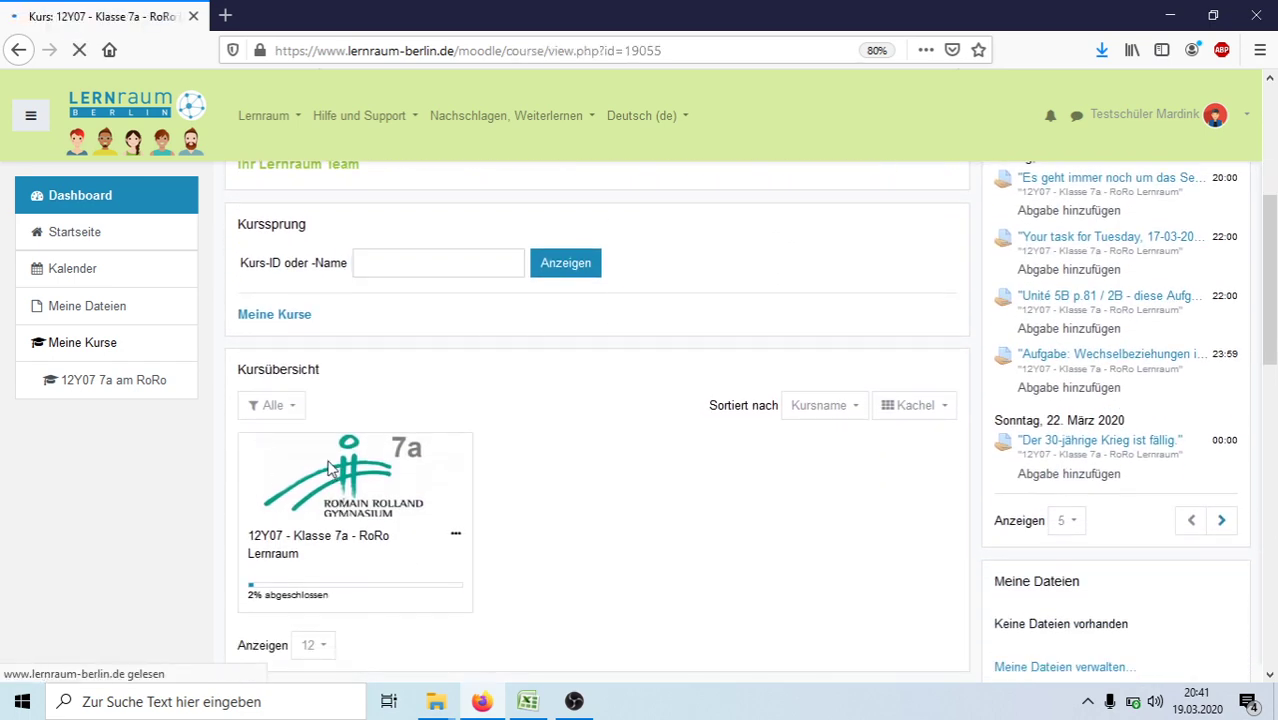
pyautogui.scroll(-5, 328, 467)
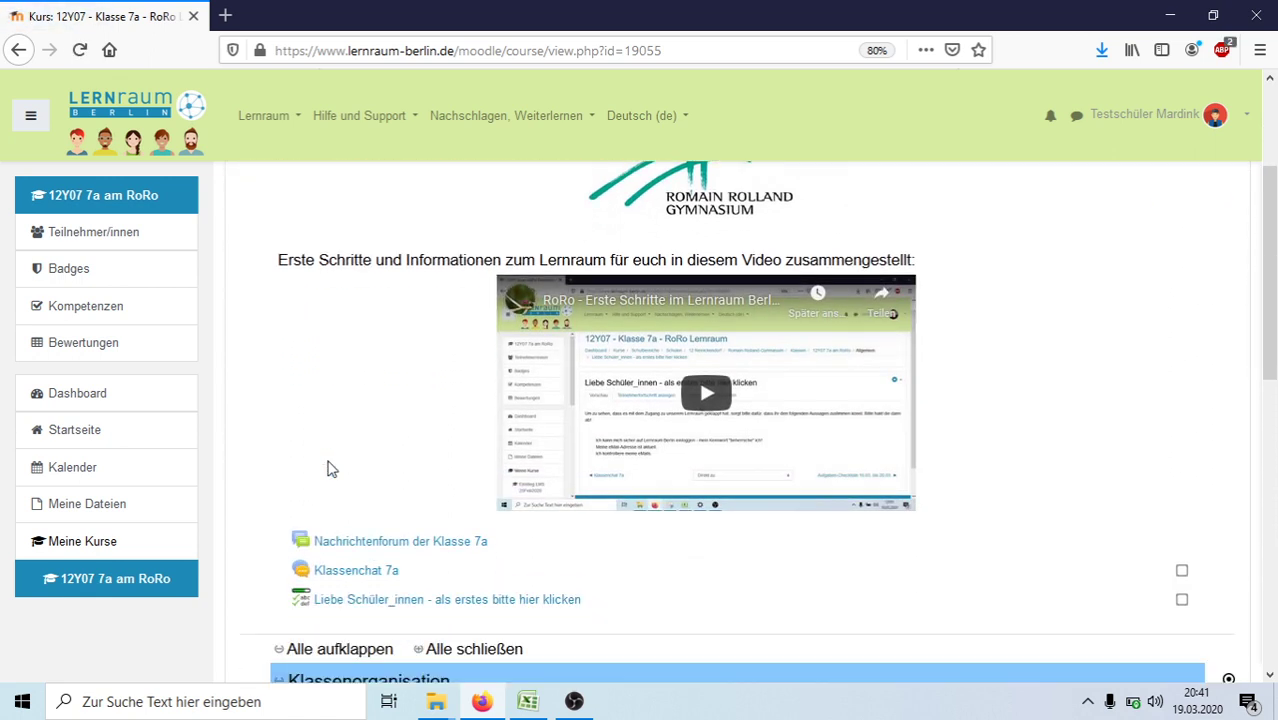
pyautogui.scroll(-3, 328, 467)
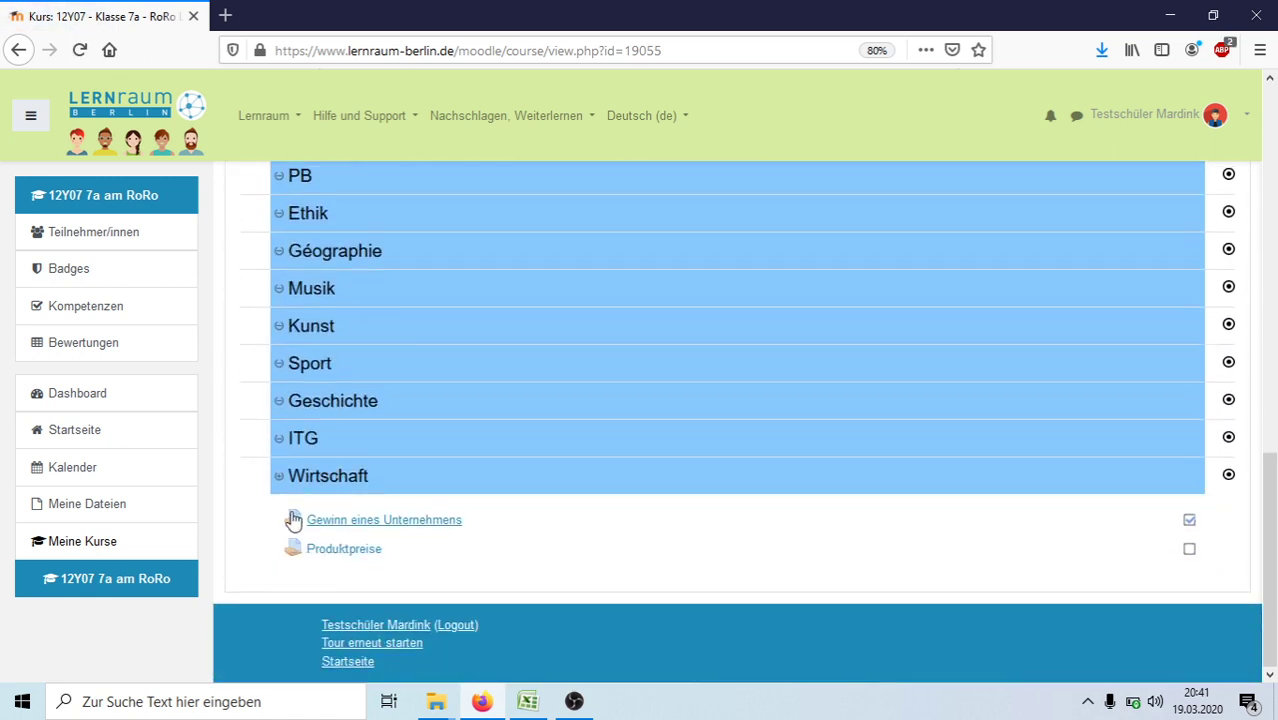
pyautogui.click(342, 549)
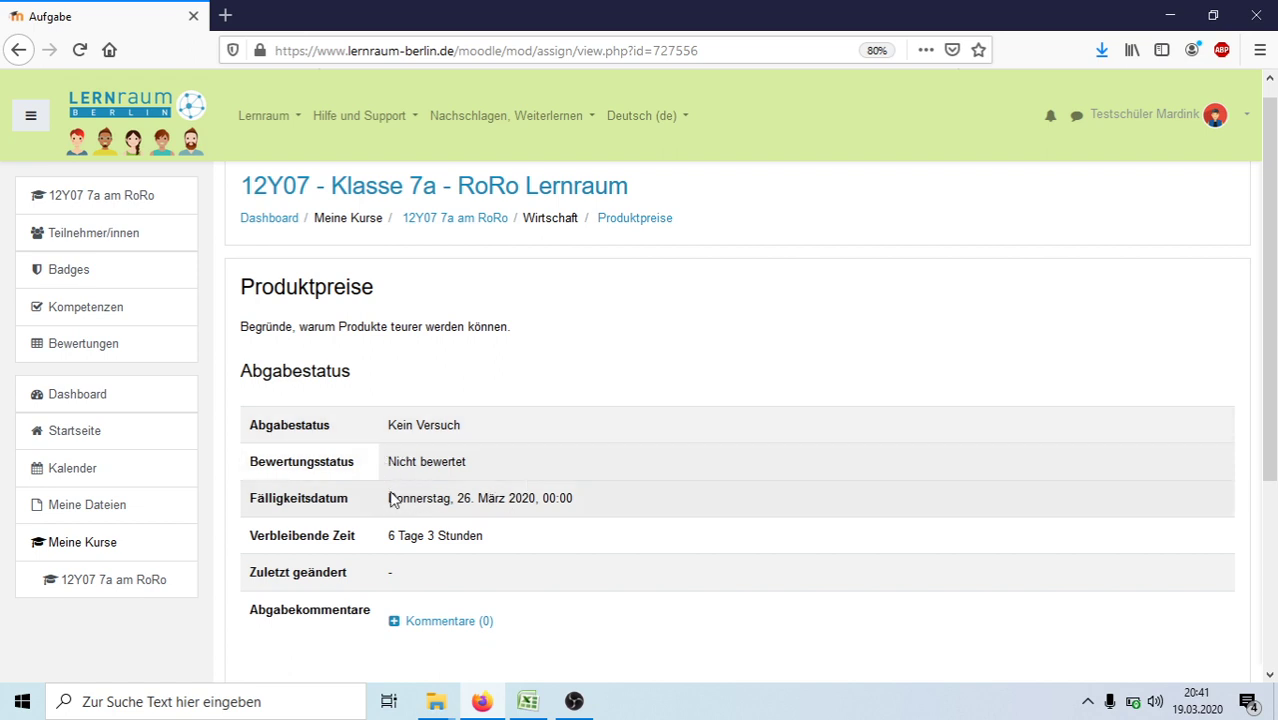
# Step: Start a new submission for the Produktpreise assignment
pyautogui.scroll(-4, 391, 505)
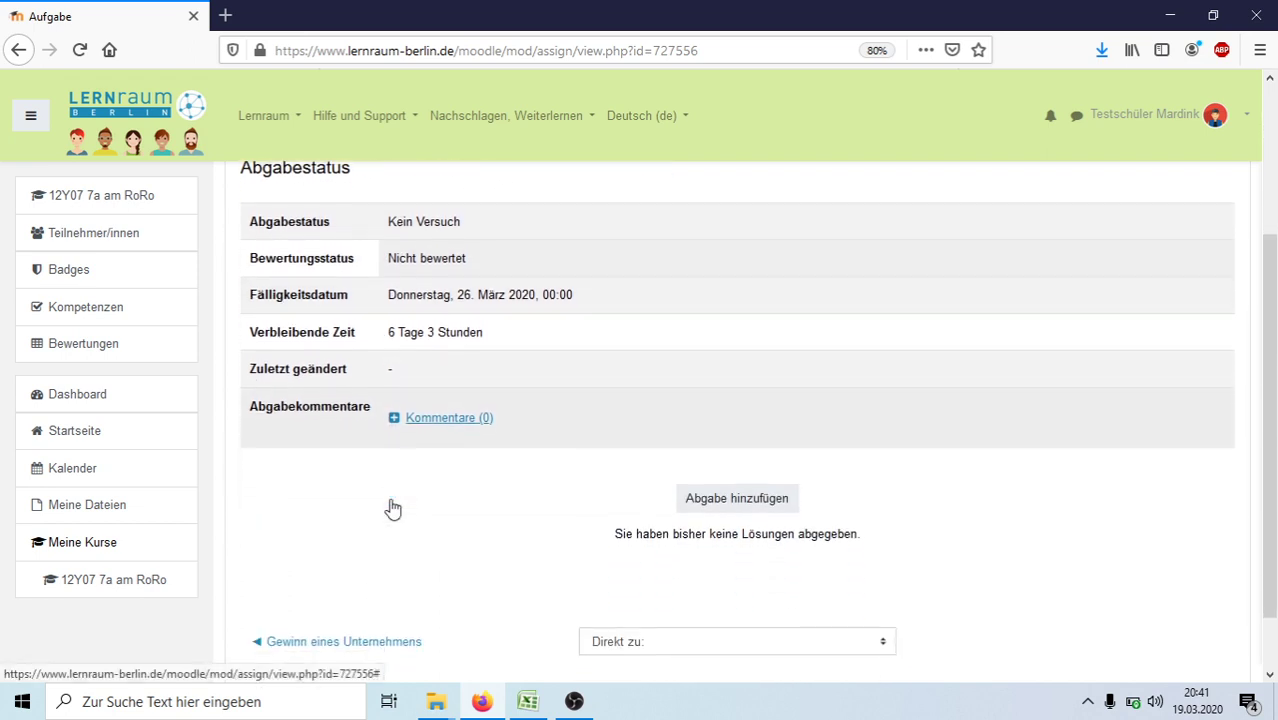
pyautogui.click(740, 491)
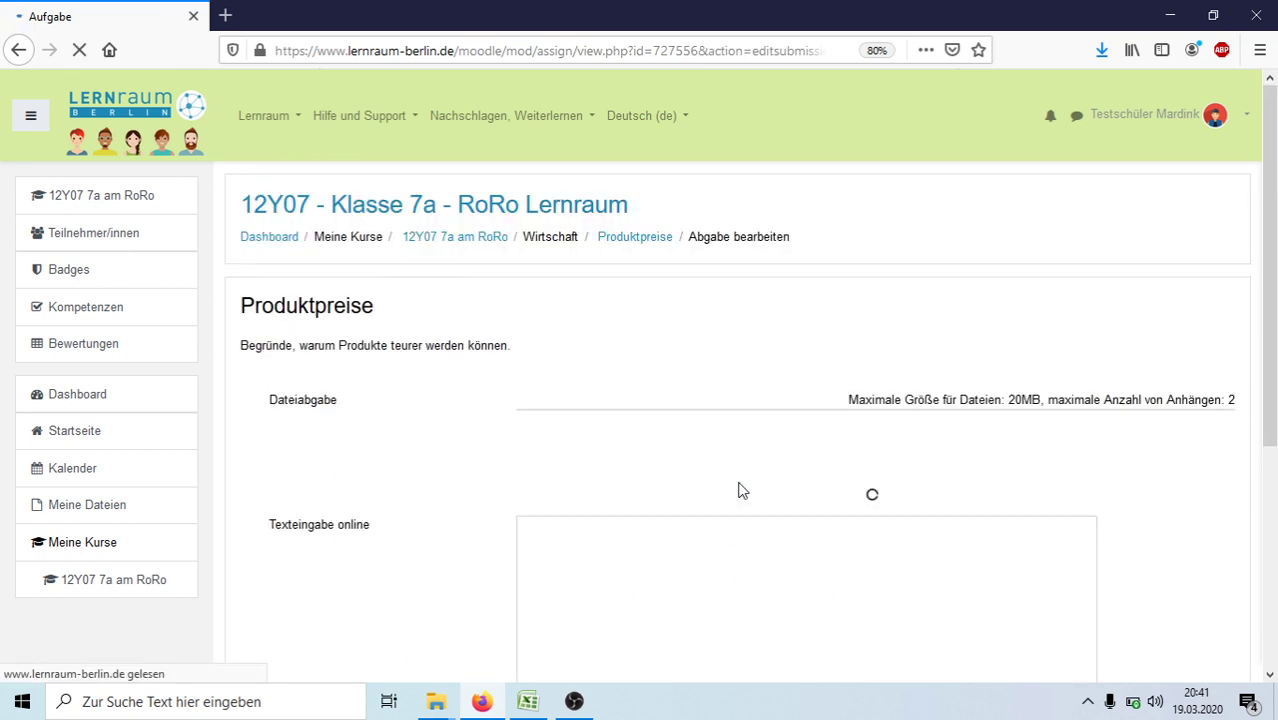
pyautogui.scroll(-2, 740, 491)
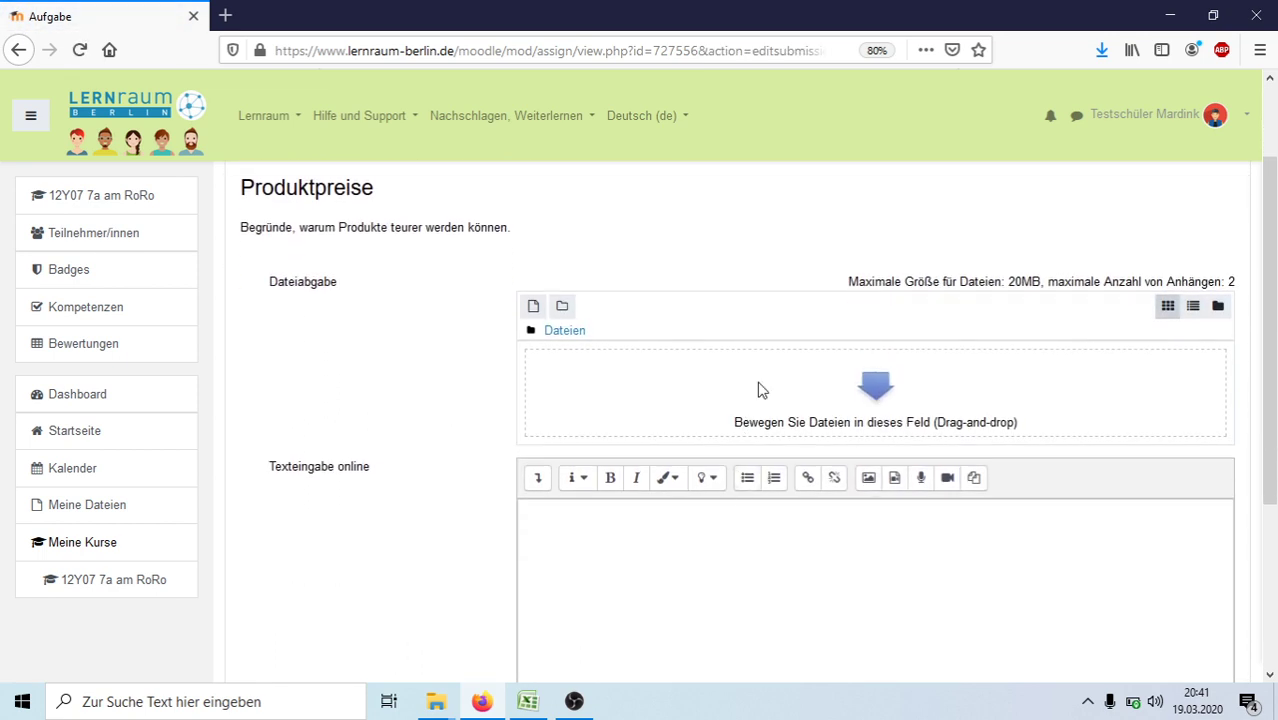
# Step: Upload the Word file "Meine 1. Antwort zur Aufgabe" from the Desktop as the file submission
pyautogui.click(533, 308)
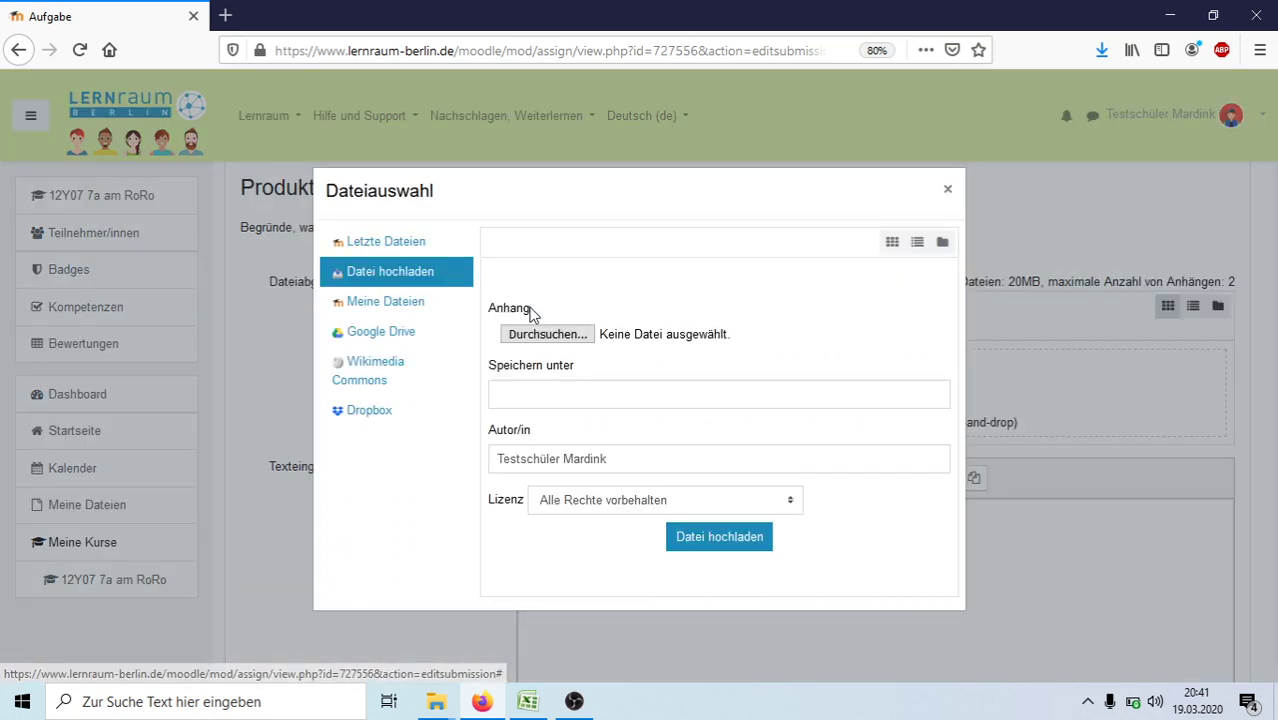
pyautogui.click(535, 334)
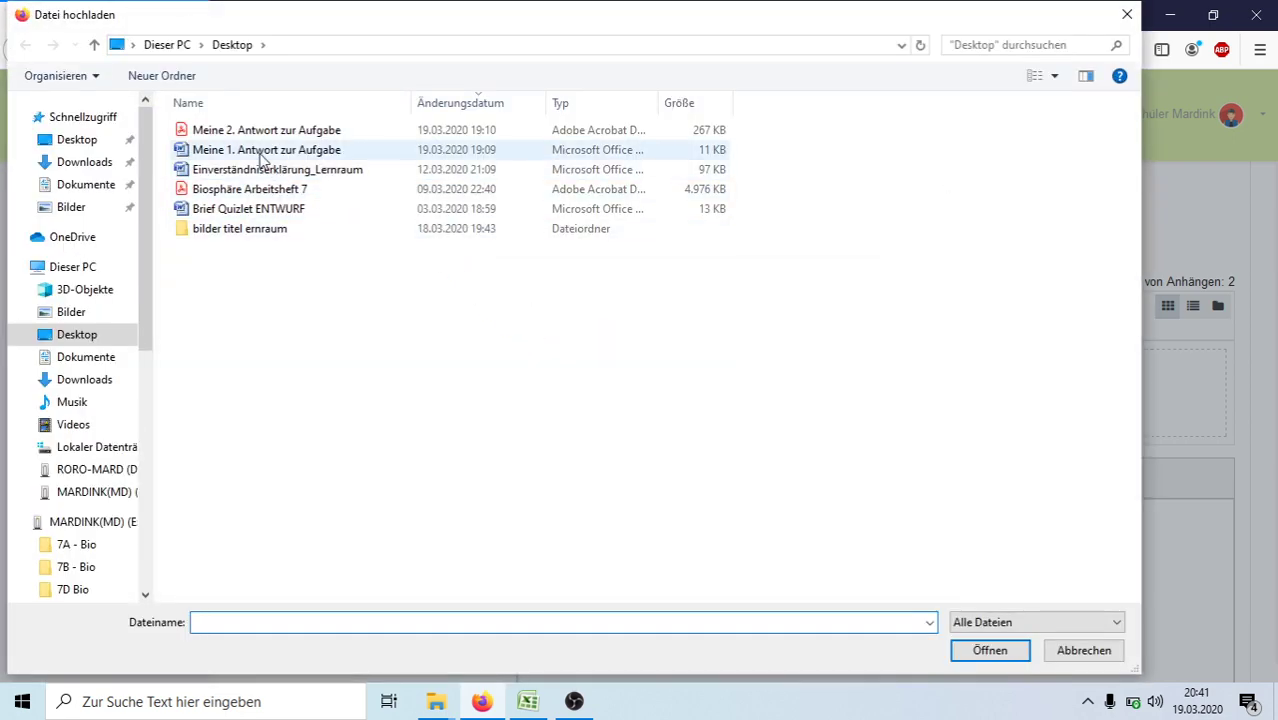
pyautogui.click(263, 152)
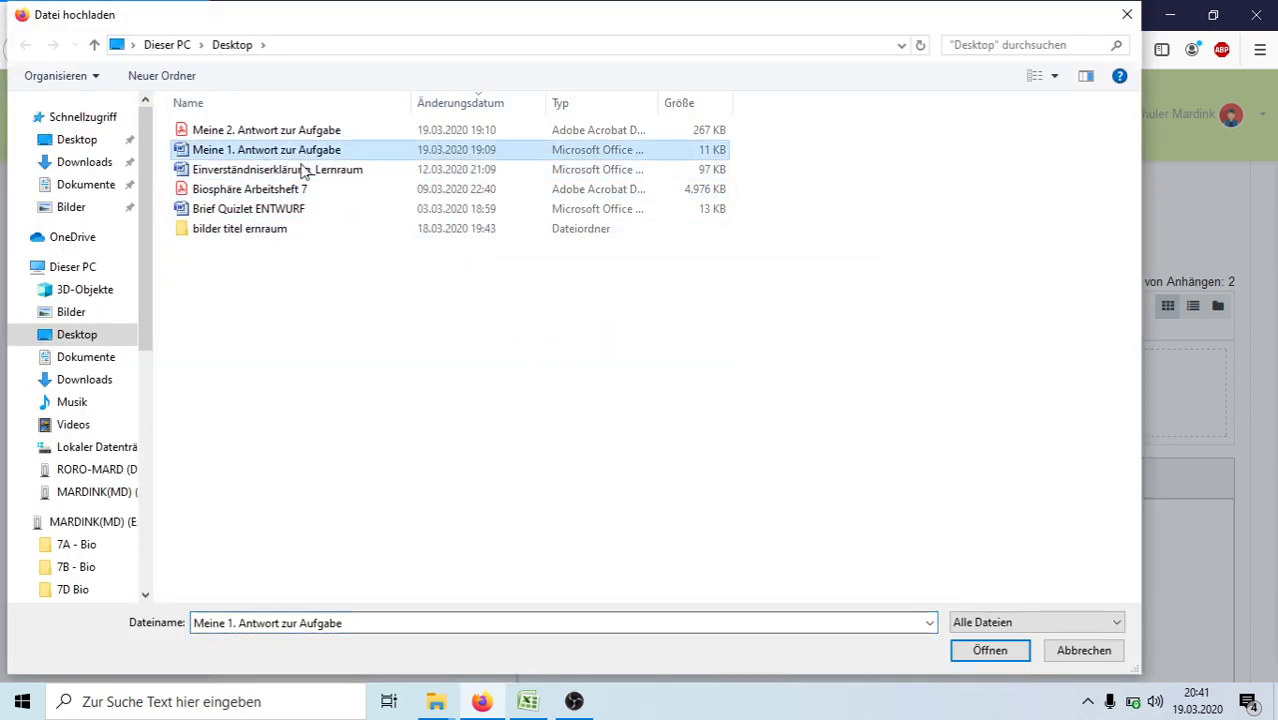
pyautogui.click(982, 650)
pyautogui.click(720, 537)
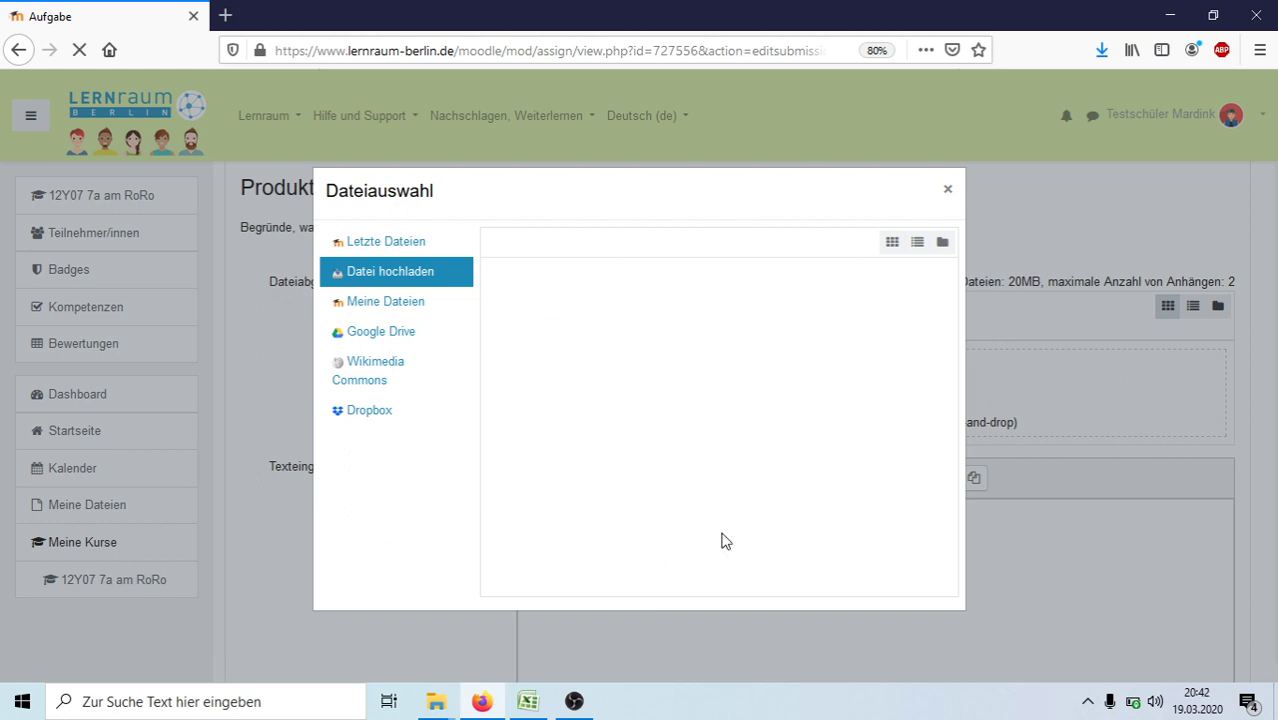
# Step: Enter "Meinen Text eintippen.." as the online text of the submission
pyautogui.click(723, 533)
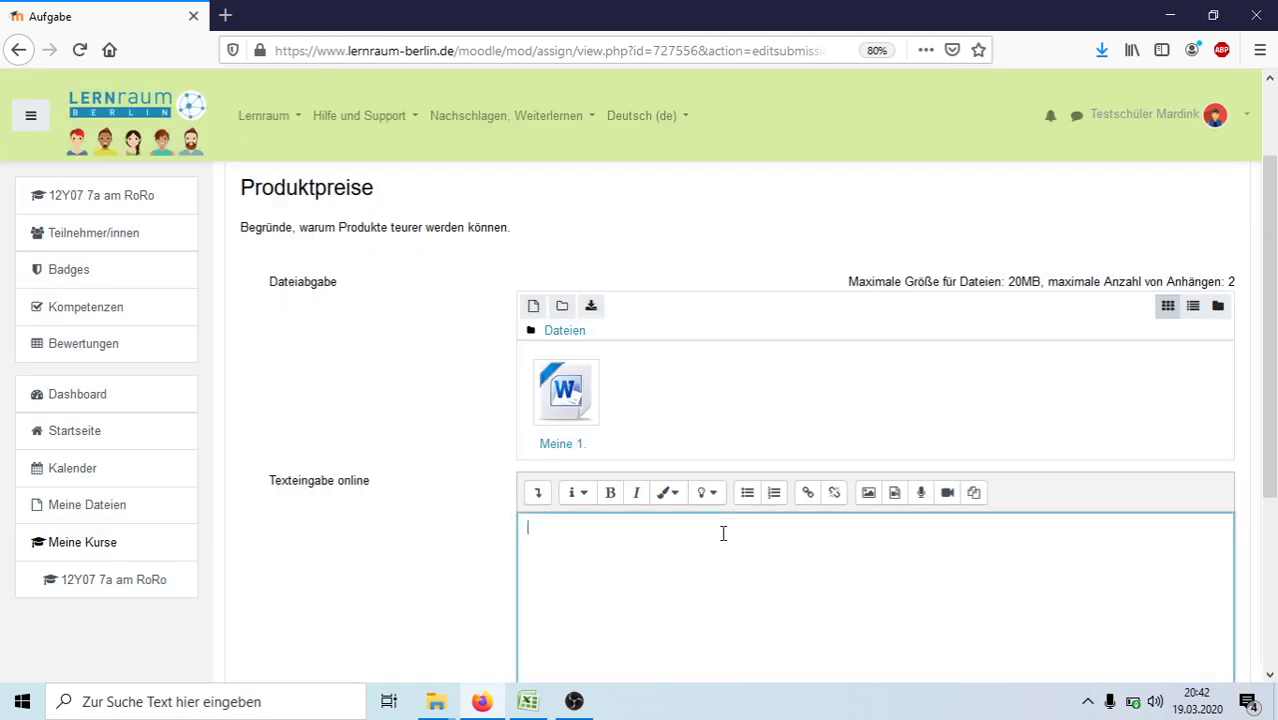
pyautogui.scroll(-3, 723, 533)
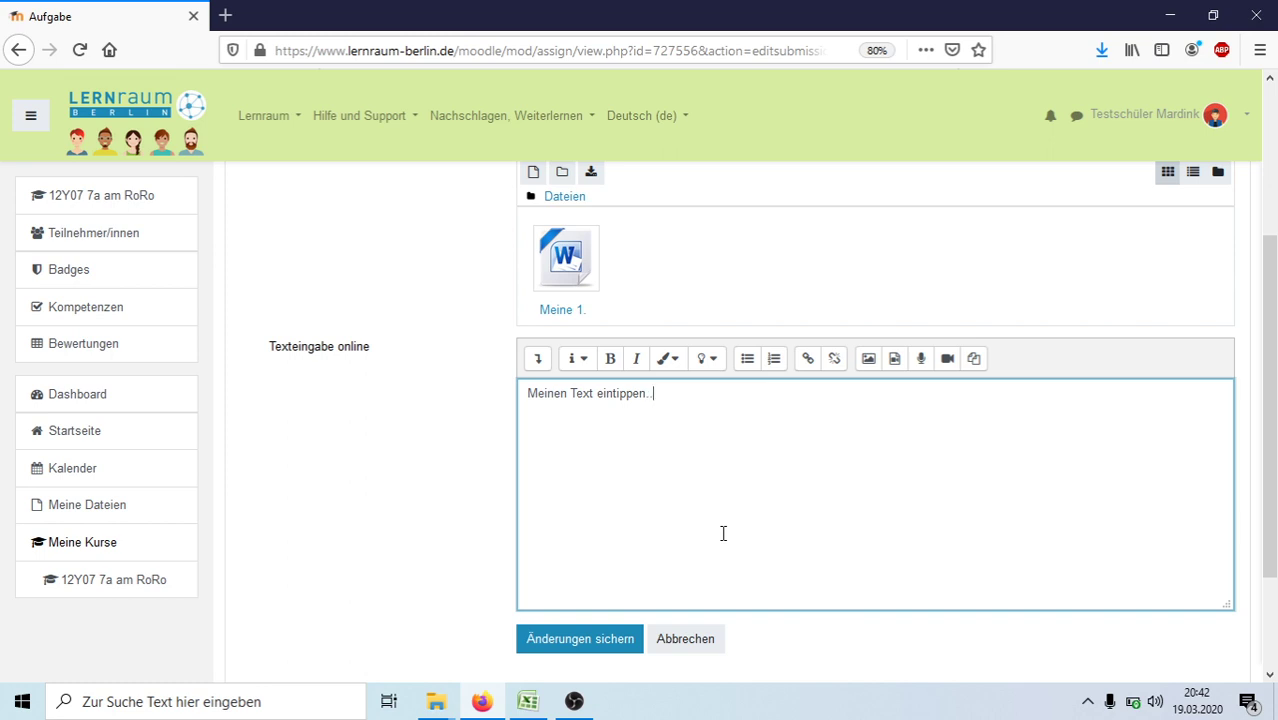
pyautogui.scroll(-2, 334, 600)
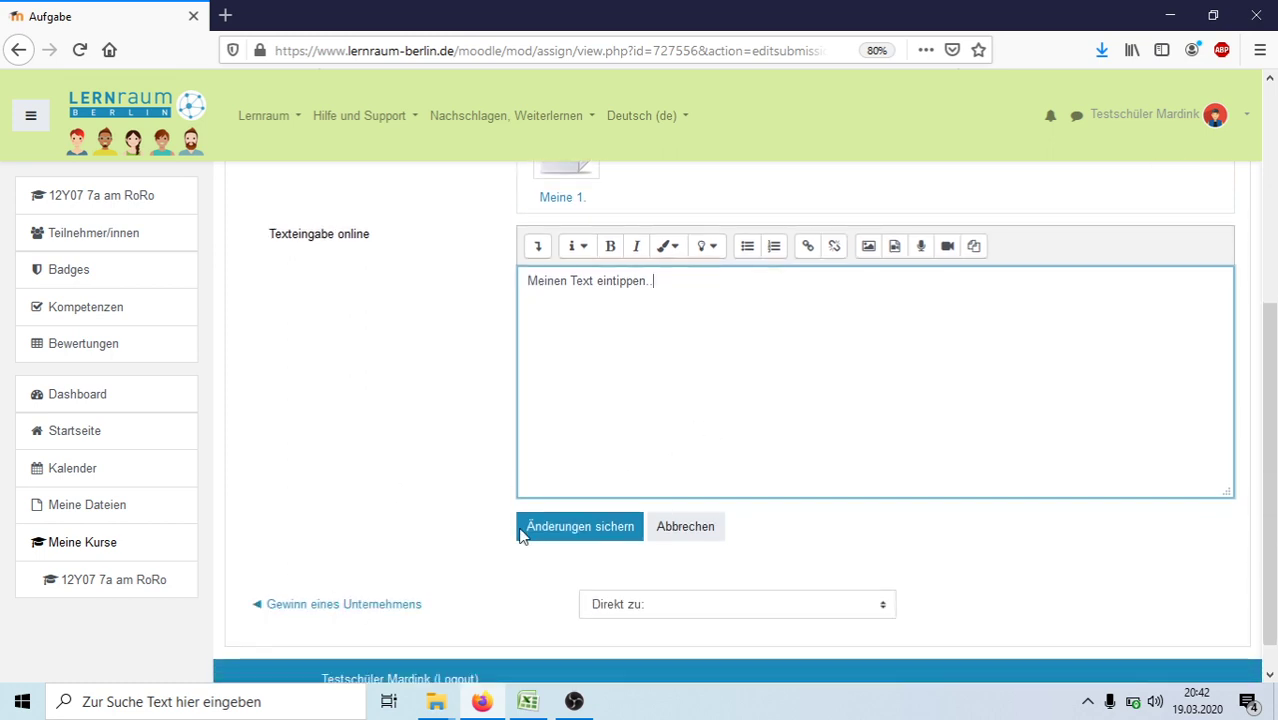
# Step: Save the changes to the Produktpreise submission and review its submission status, uploaded file and online text
pyautogui.click(562, 538)
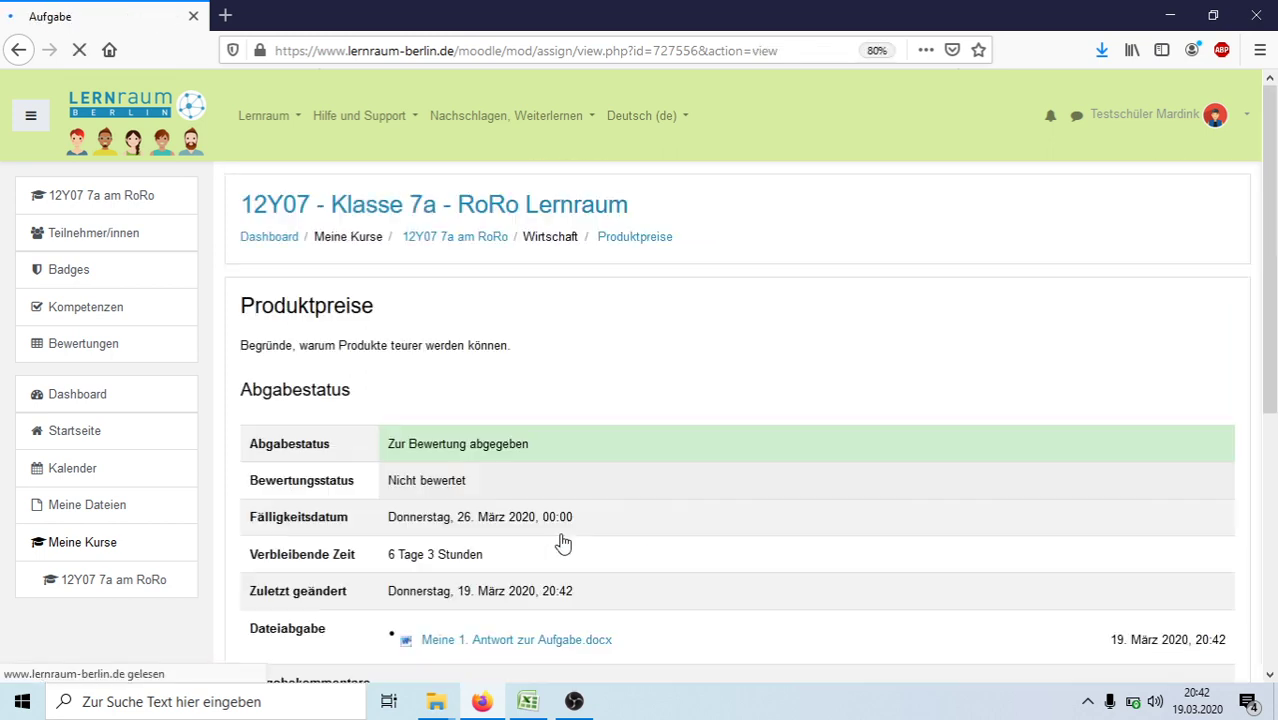
pyautogui.scroll(-4, 562, 540)
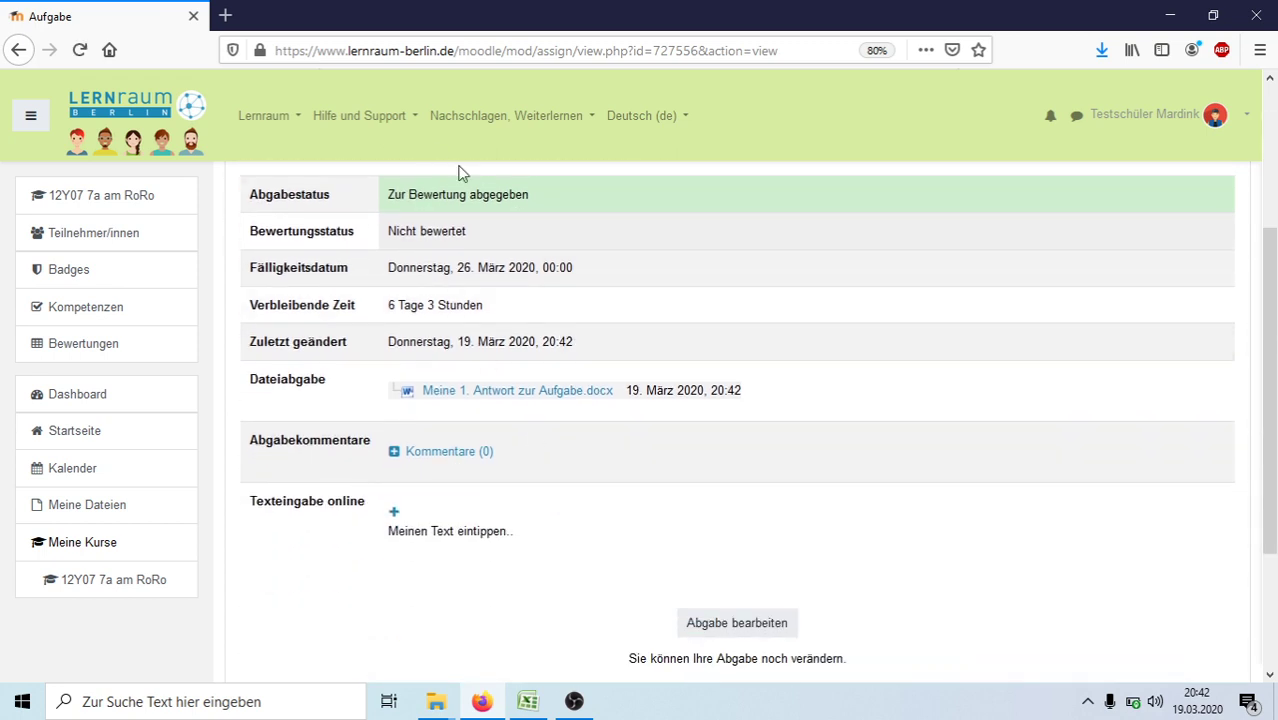
pyautogui.scroll(4, 425, 328)
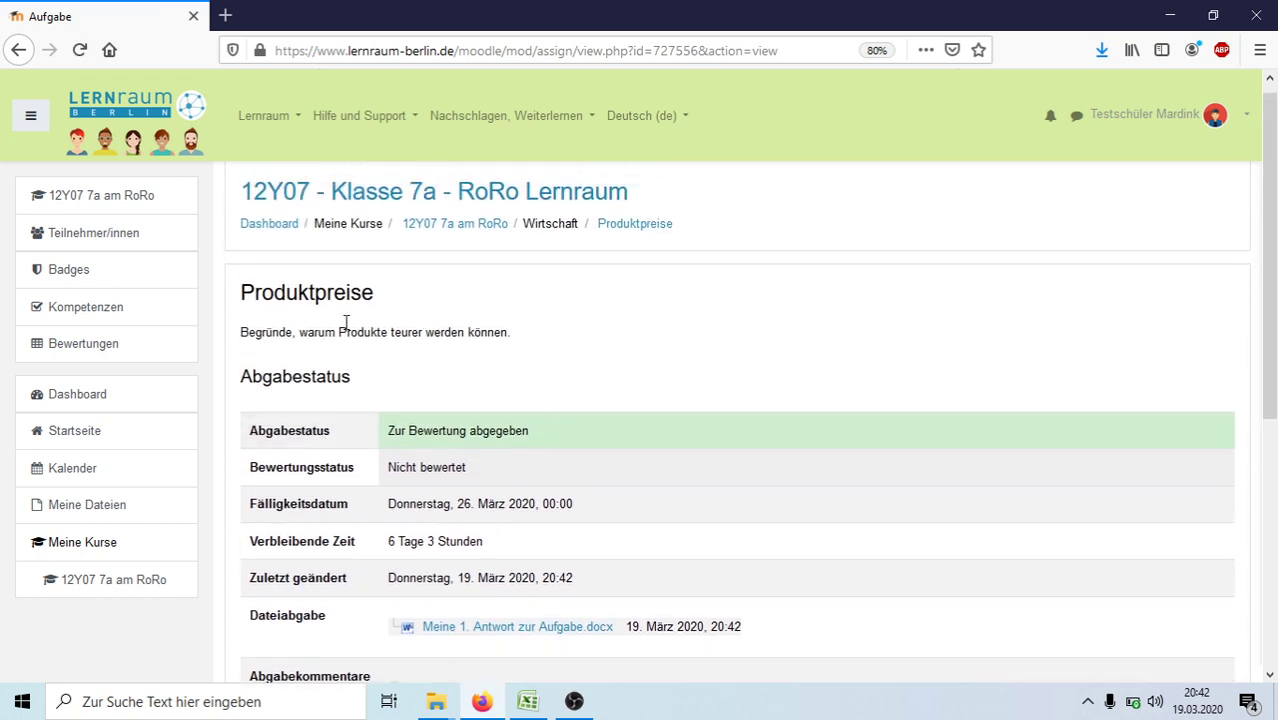
pyautogui.scroll(-7, 421, 418)
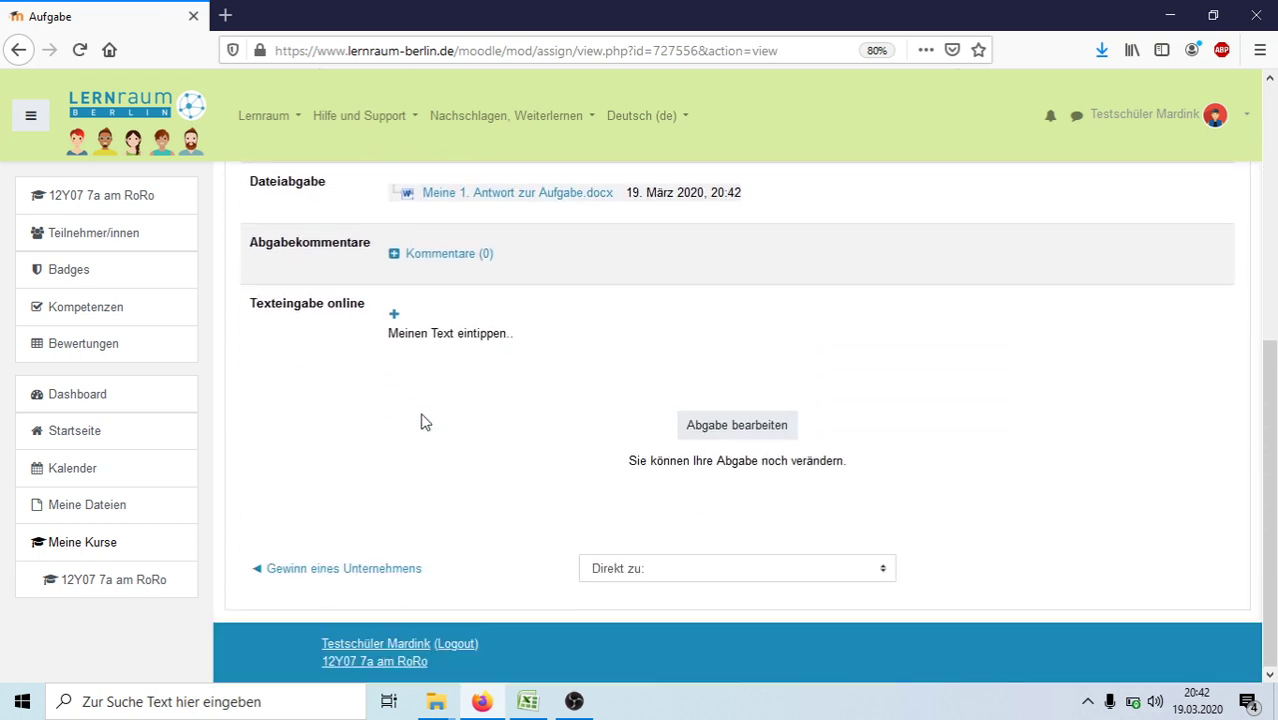
pyautogui.scroll(7, 421, 418)
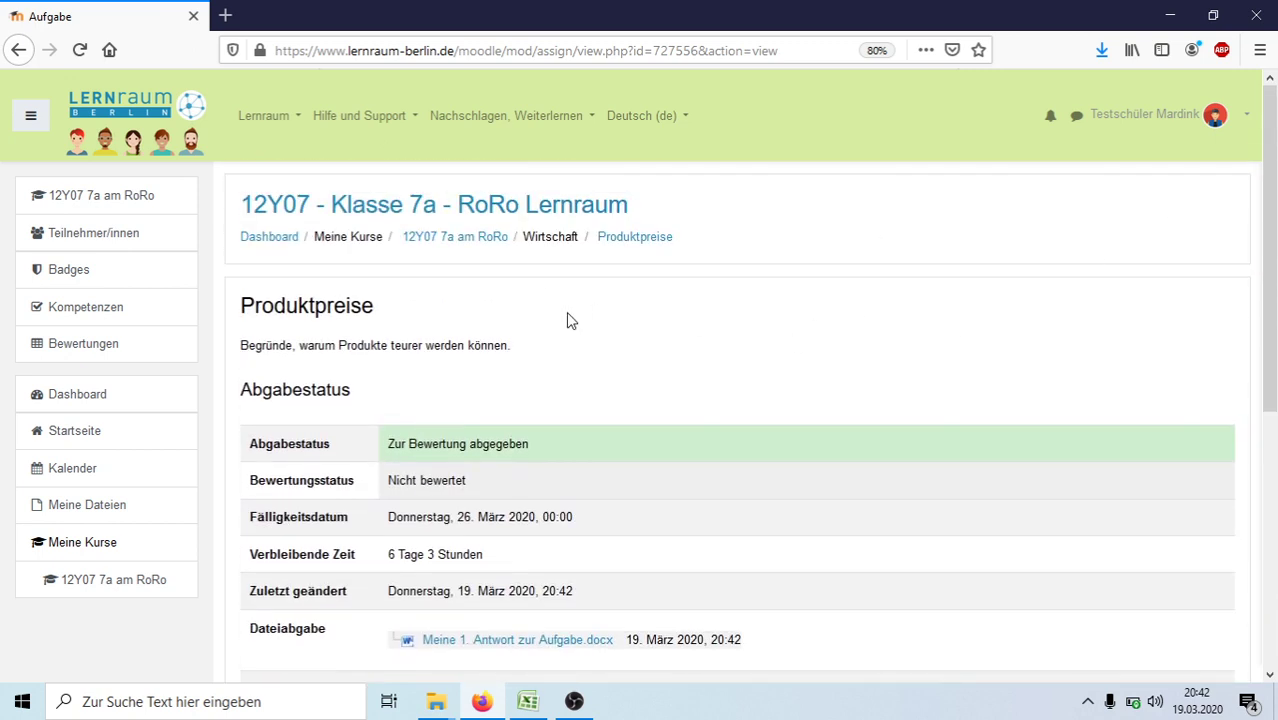
# Step: Return to the class 7a course page and check the completion marks of the assignments in the Wirtschaft section
pyautogui.click(445, 237)
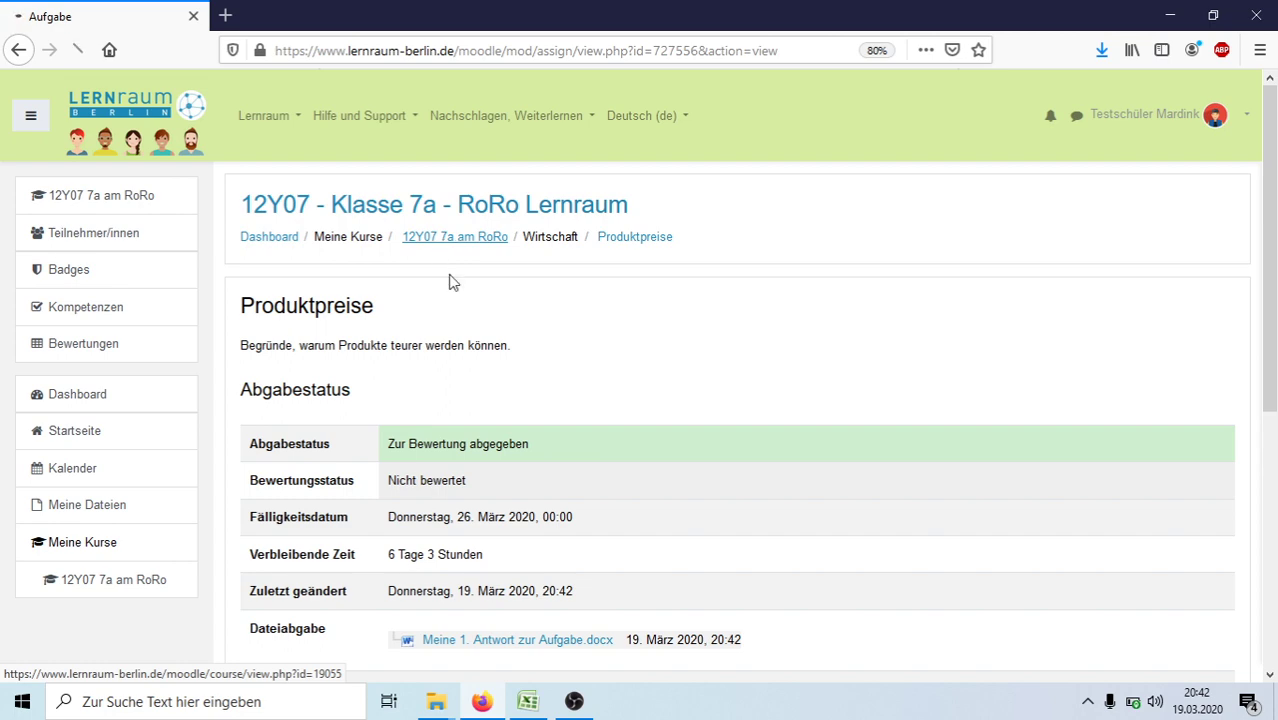
pyautogui.scroll(-15, 463, 525)
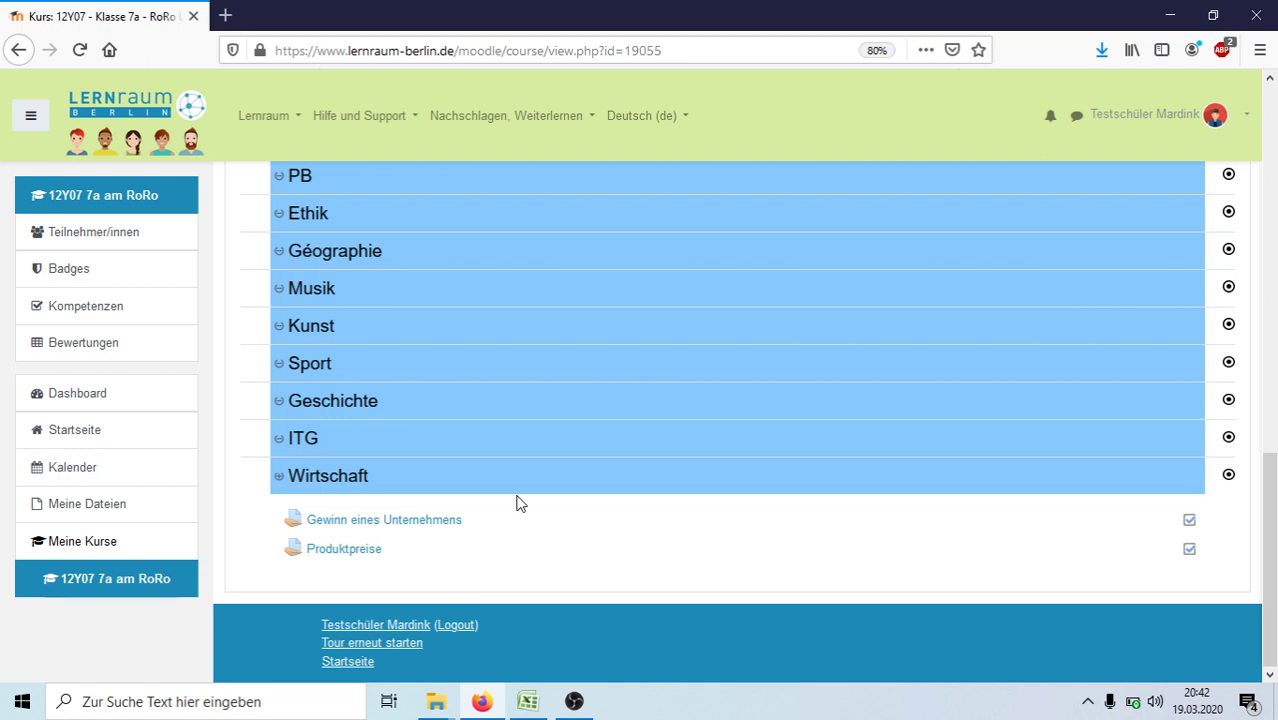
pyautogui.scroll(5, 517, 503)
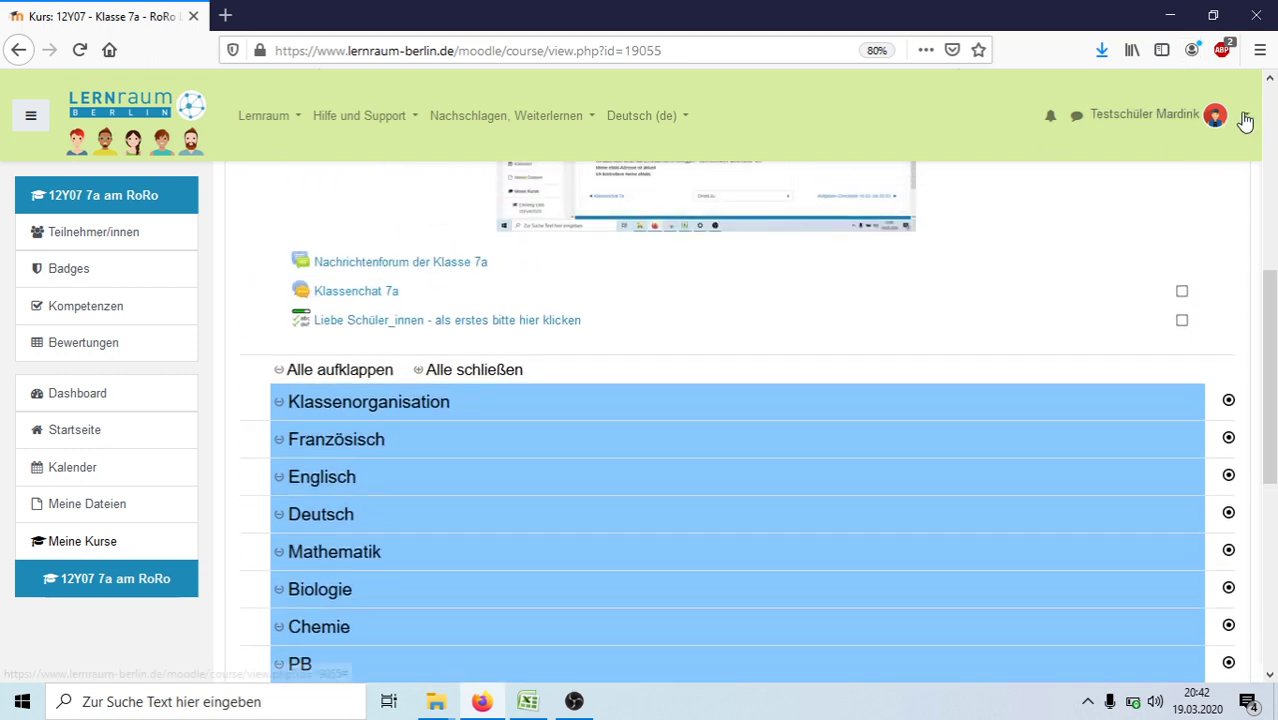
# Step: Log out of the test student account and log in as the teacher with the saved username and account password
pyautogui.click(1244, 118)
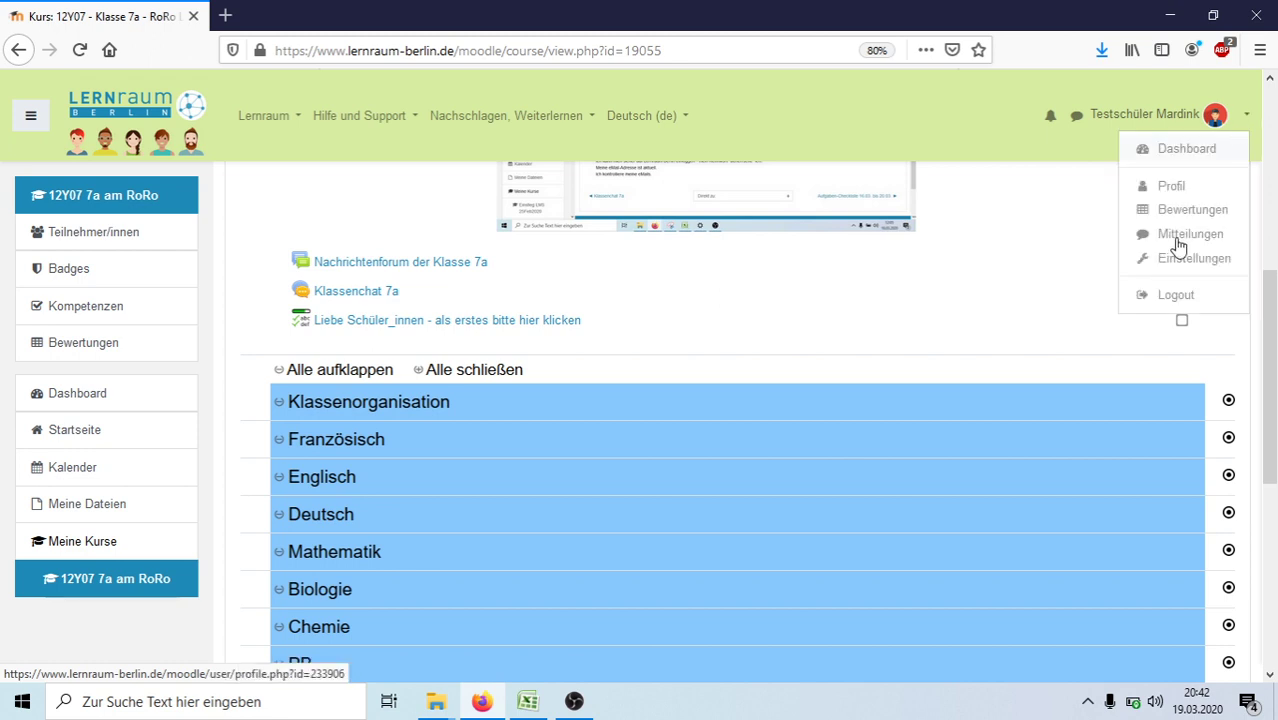
pyautogui.click(1160, 296)
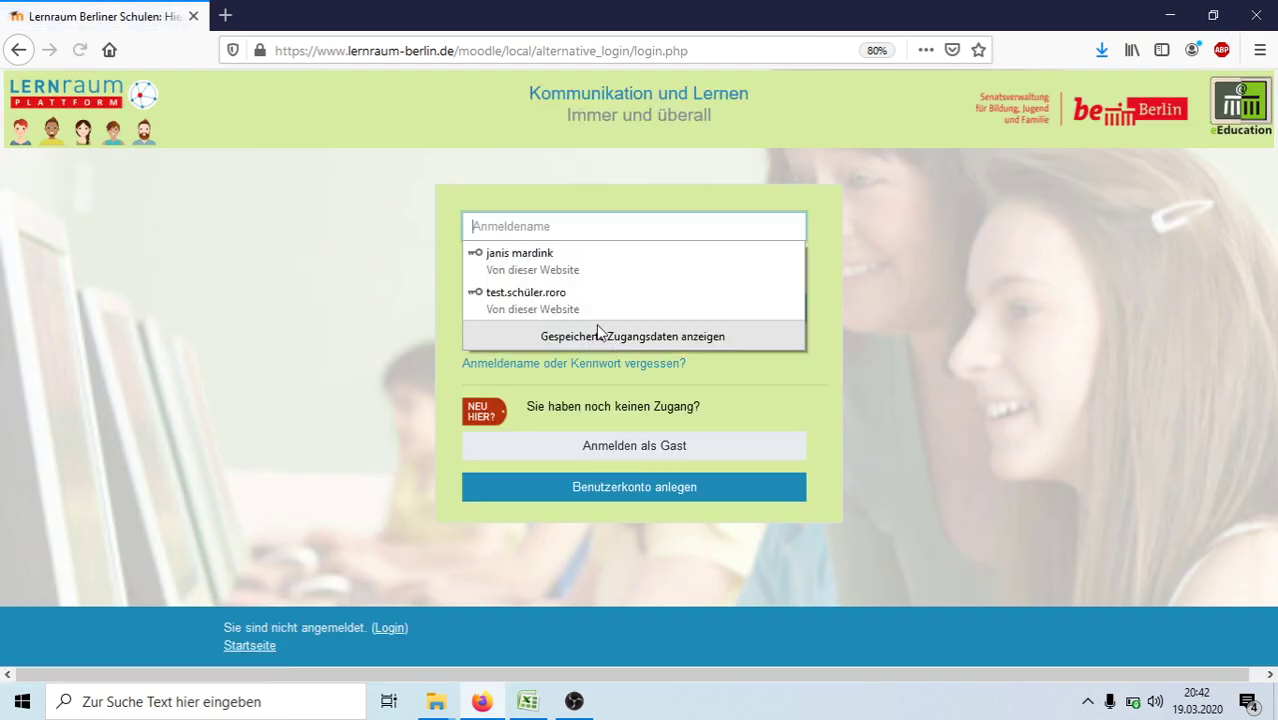
pyautogui.click(579, 266)
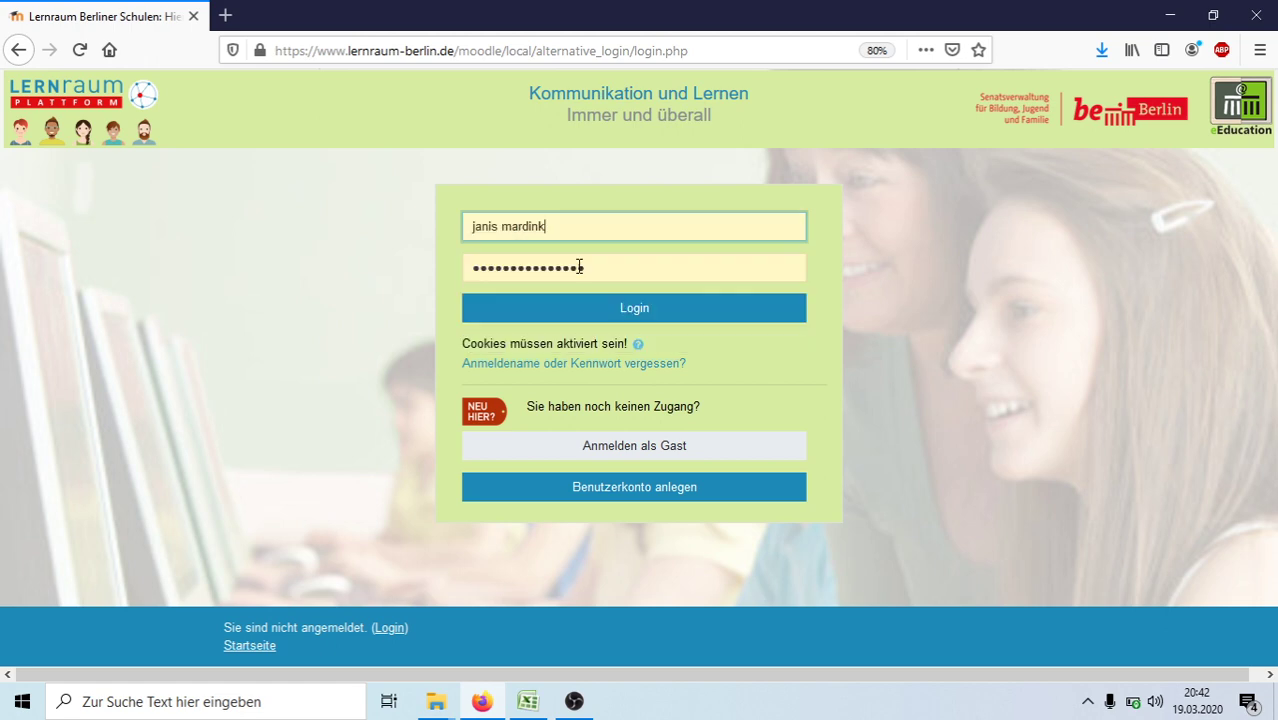
pyautogui.click(579, 311)
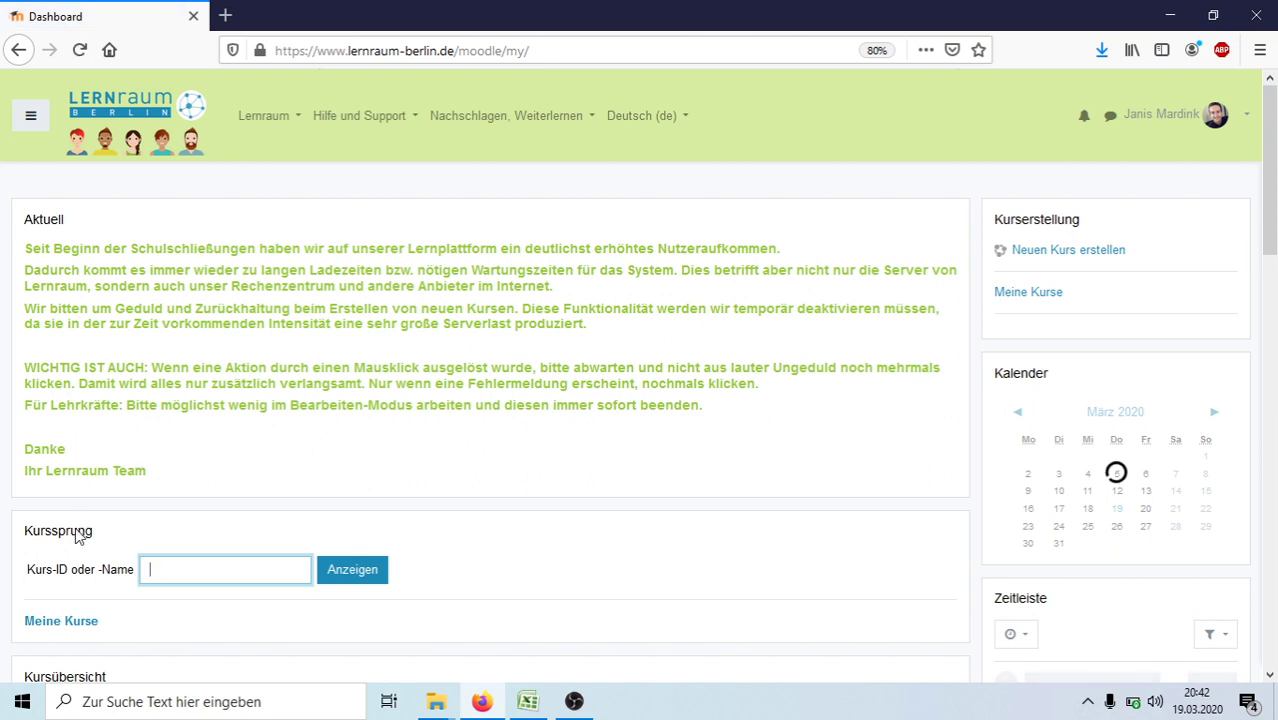
# Step: Open the course 12Y07 - Klasse 7a from the recently visited courses on the dashboard
pyautogui.click(42, 622)
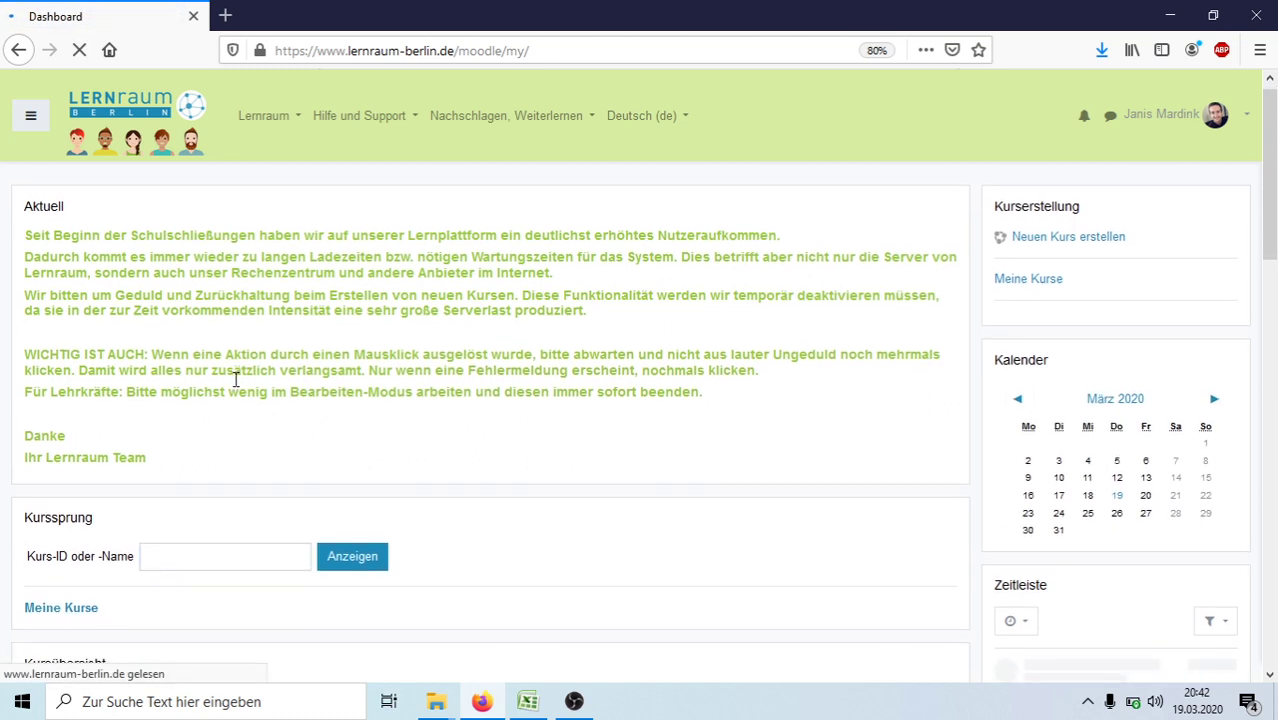
pyautogui.scroll(-3, 237, 387)
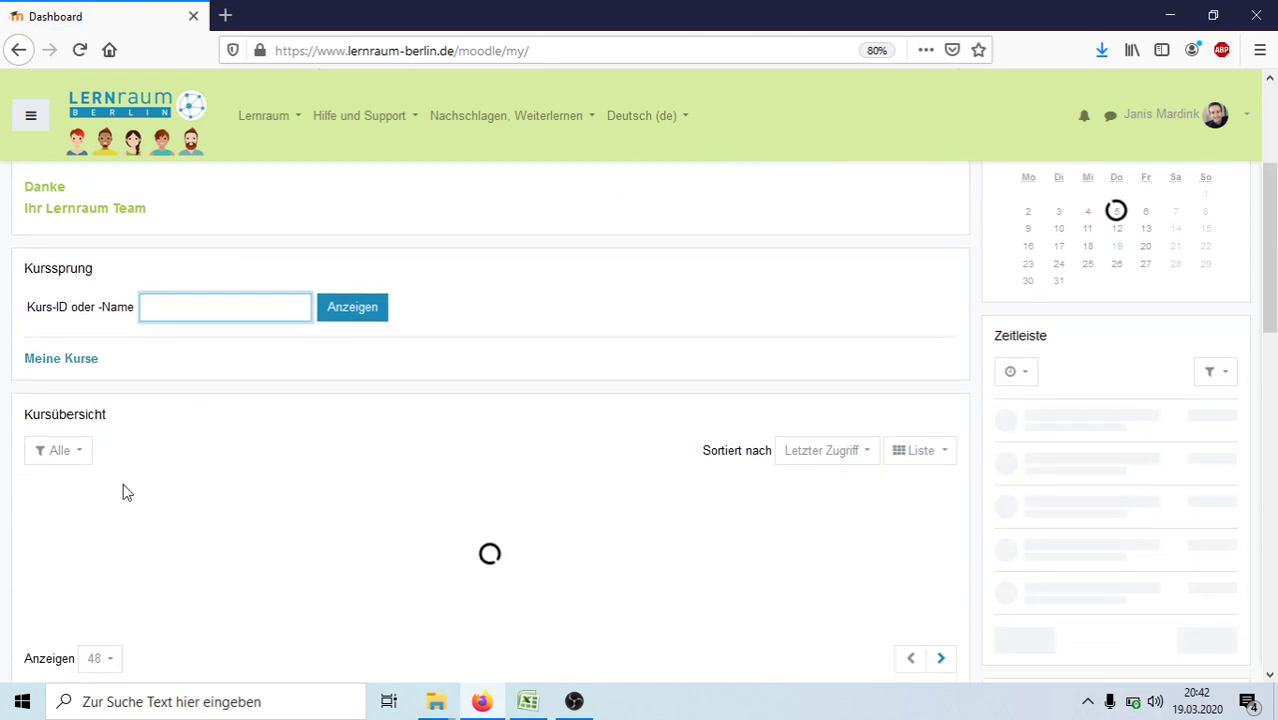
pyautogui.scroll(-2, 125, 490)
pyautogui.scroll(-1, 125, 490)
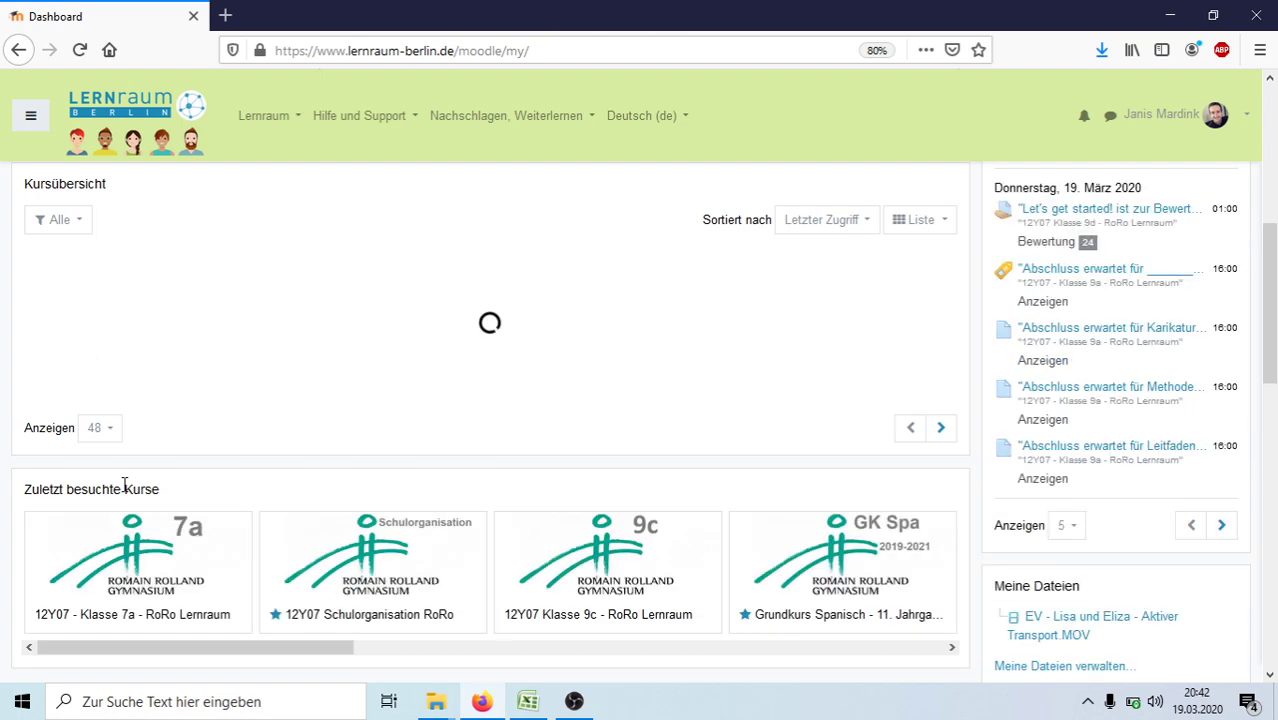
pyautogui.click(115, 550)
# Step: Open the assignment "Gewinn eines Unternehmens" in the course's Wirtschaft section
pyautogui.scroll(-5, 115, 550)
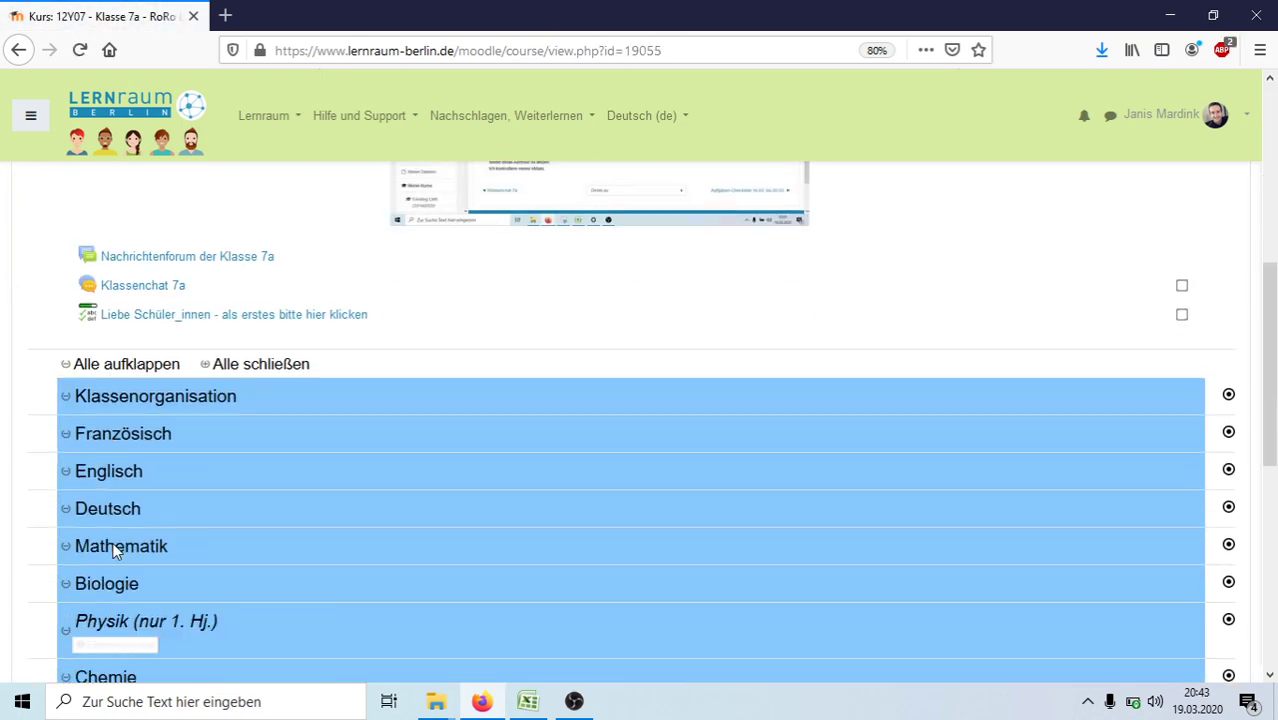
pyautogui.scroll(-5, 115, 550)
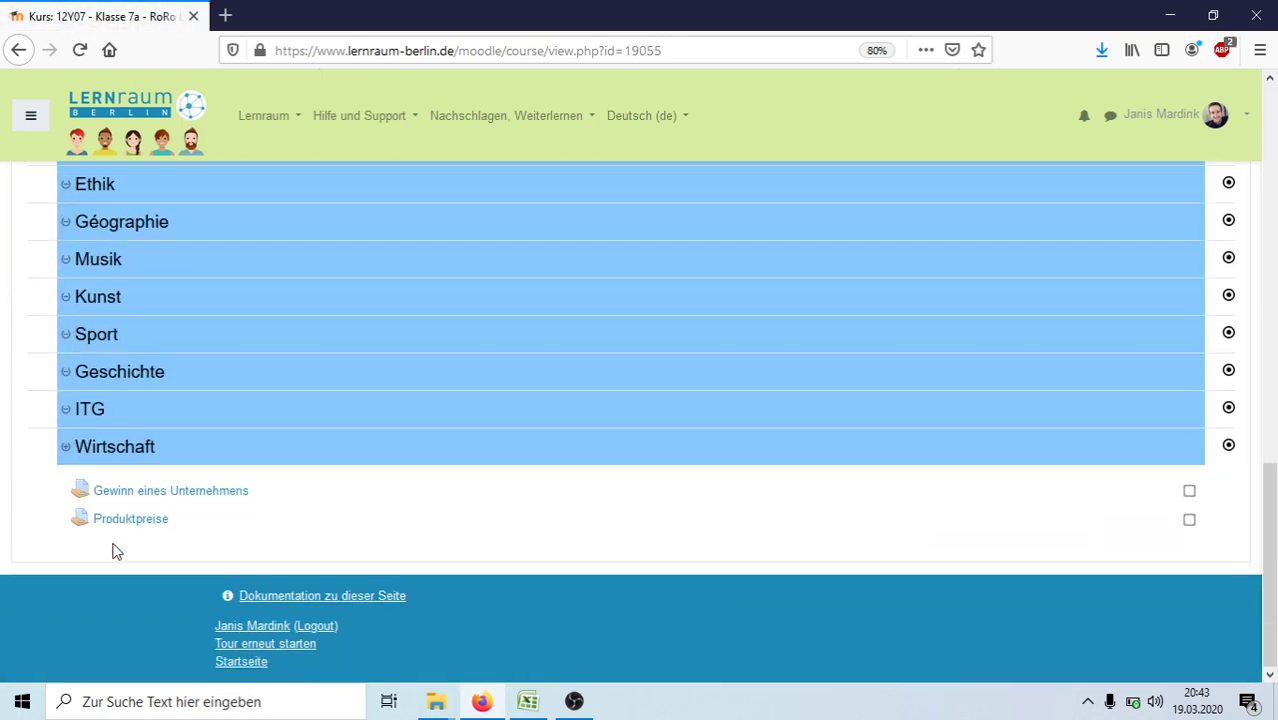
pyautogui.click(109, 492)
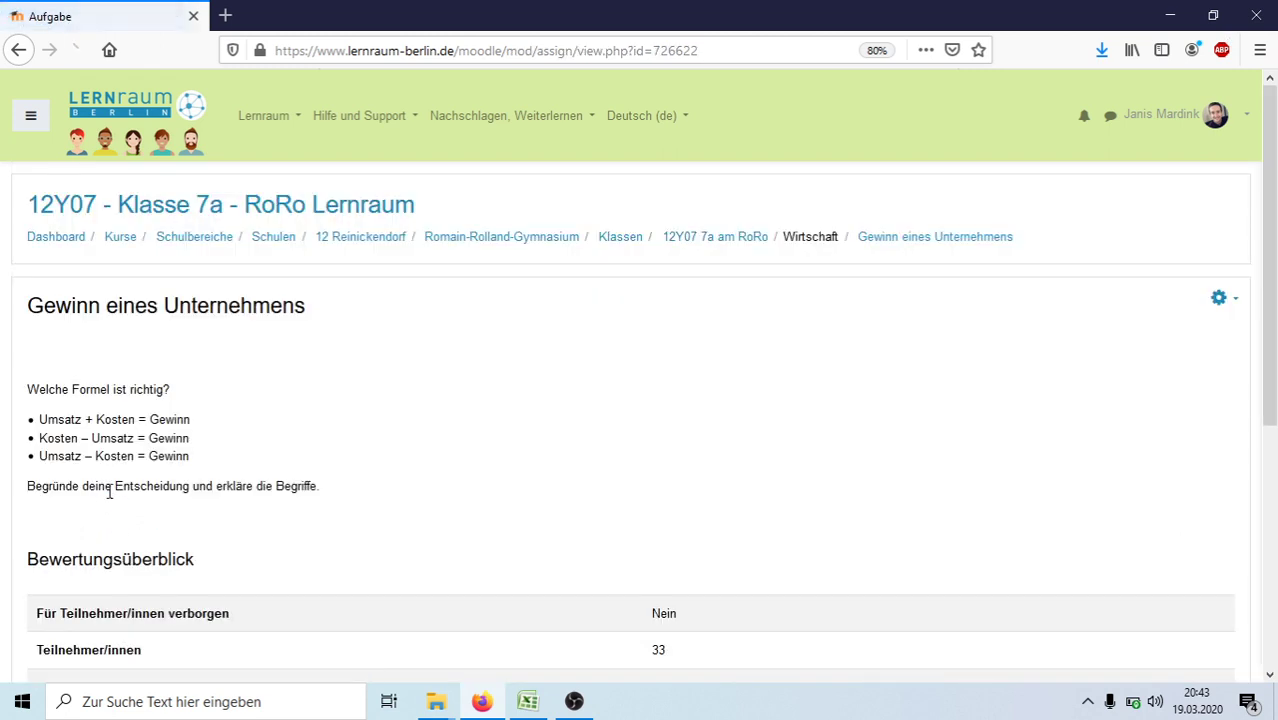
# Step: Review the grading overview of "Gewinn eines Unternehmens" and display the list of all its submissions
pyautogui.scroll(-5, 109, 492)
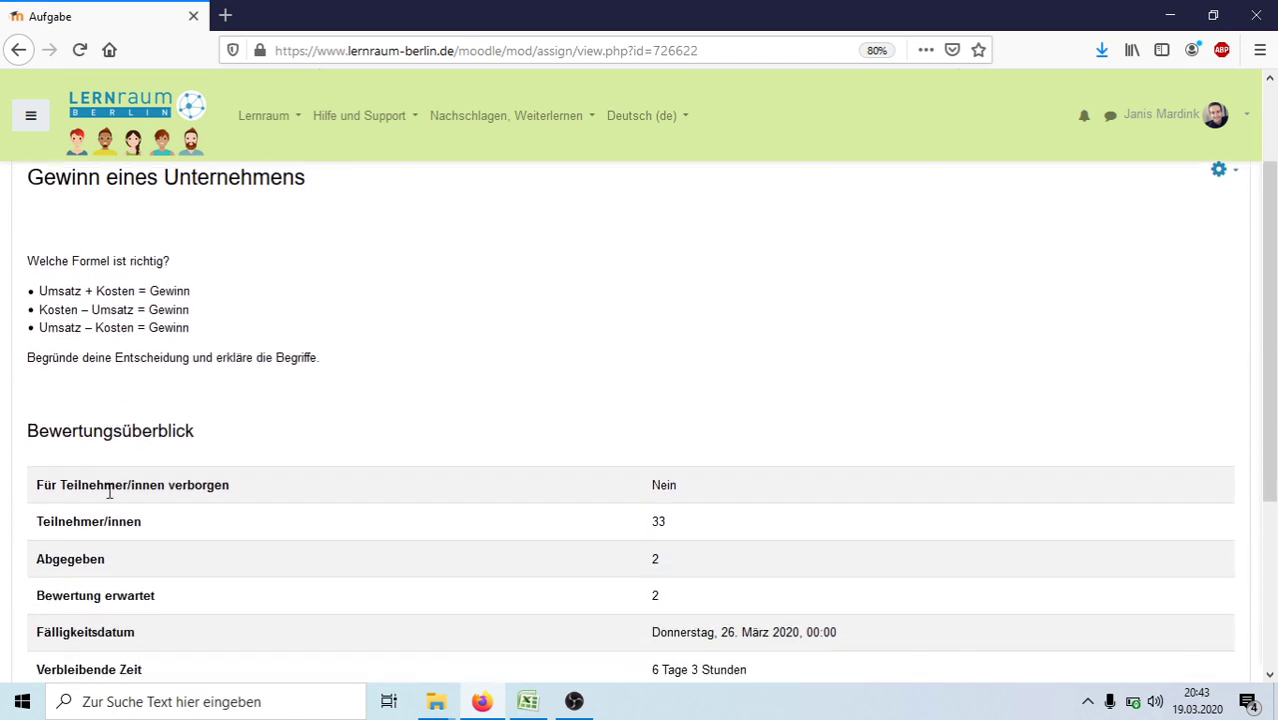
pyautogui.scroll(-1, 109, 492)
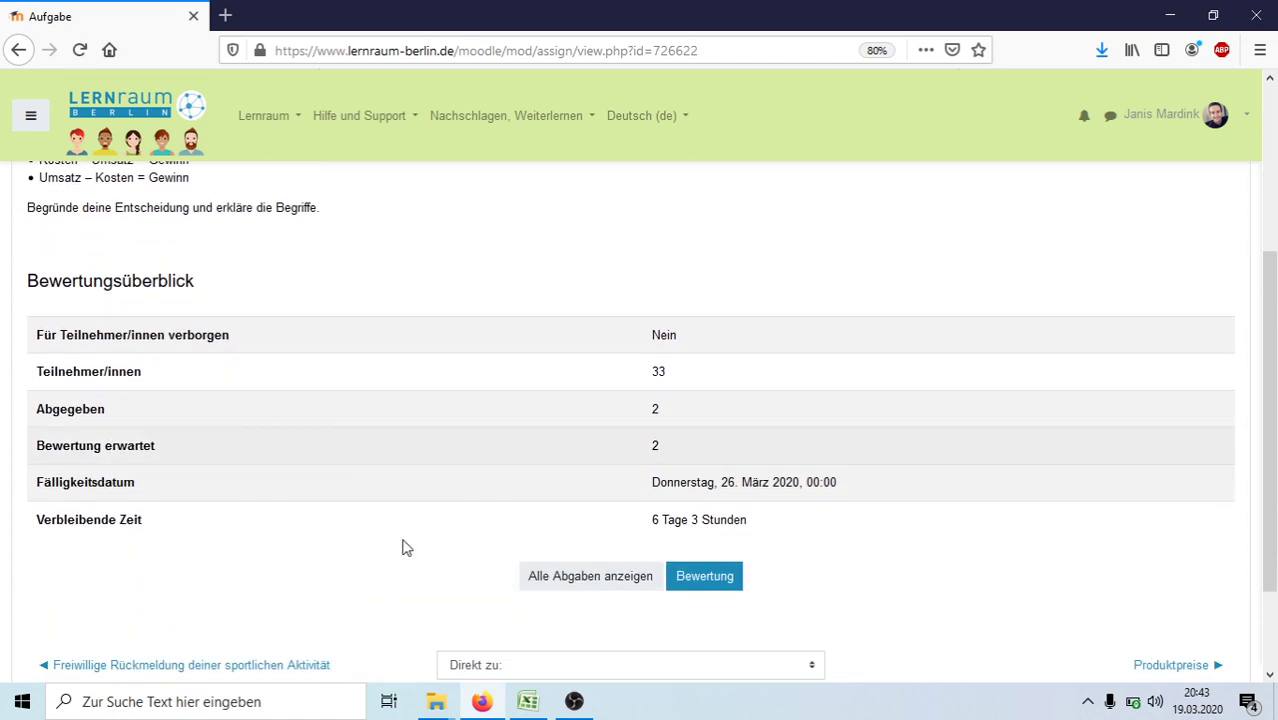
pyautogui.click(531, 583)
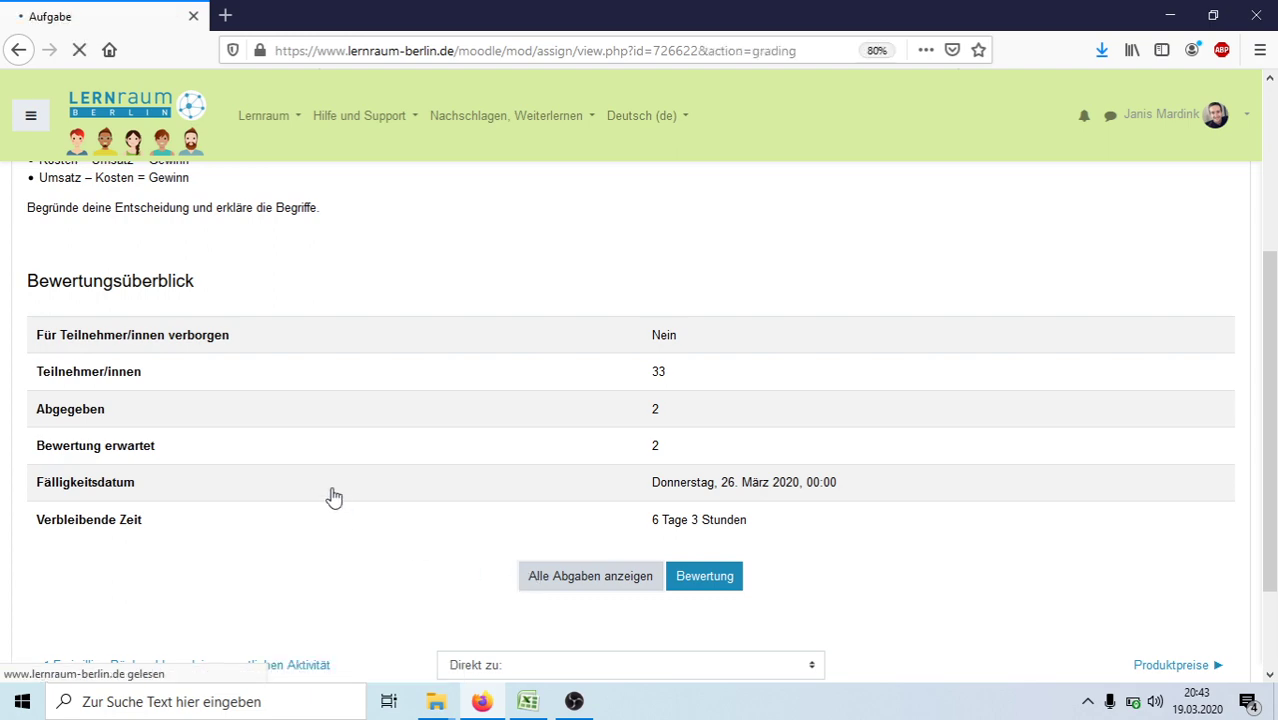
pyautogui.scroll(-1, 335, 495)
pyautogui.scroll(-1, 335, 495)
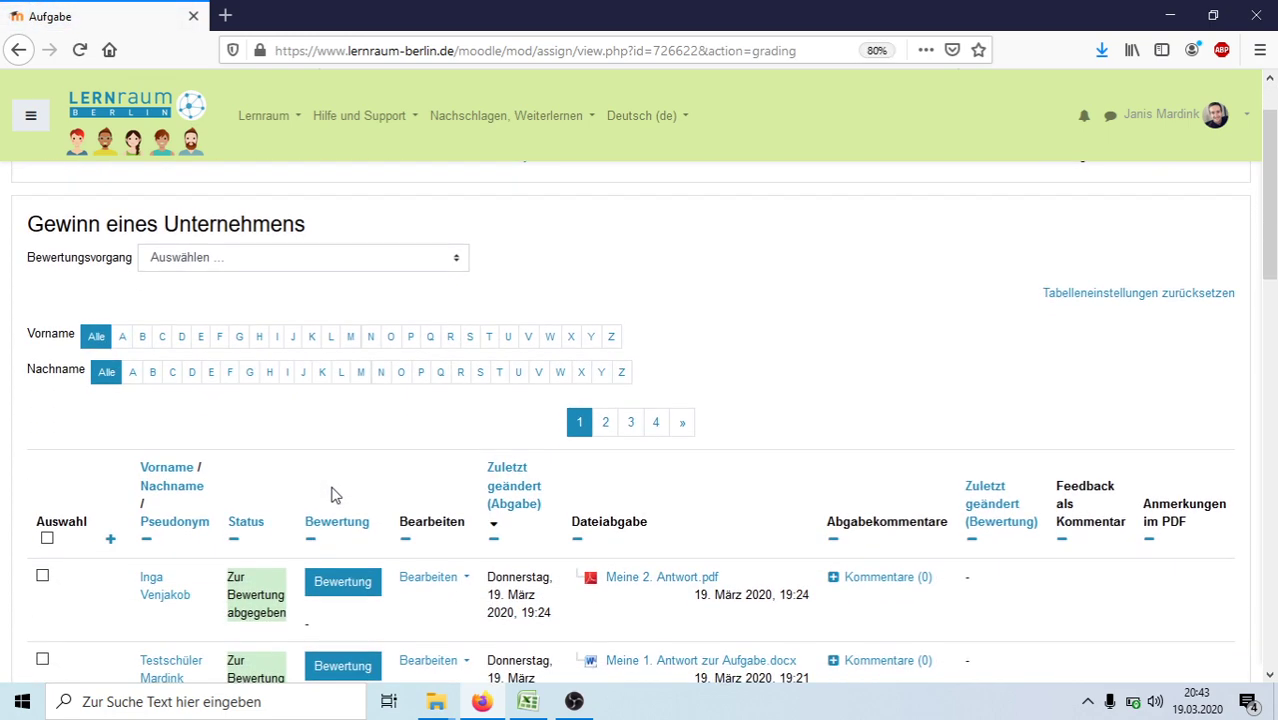